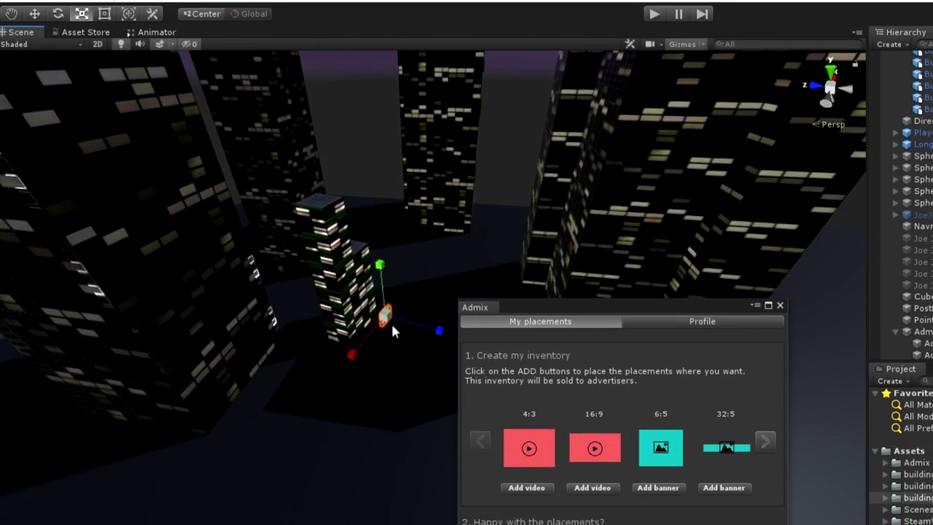
Orbit the Scene view around the temple towers and ad-covered pillar, and expand the placement formats.
left_click_drag(391, 321, 251, 186, "alt")
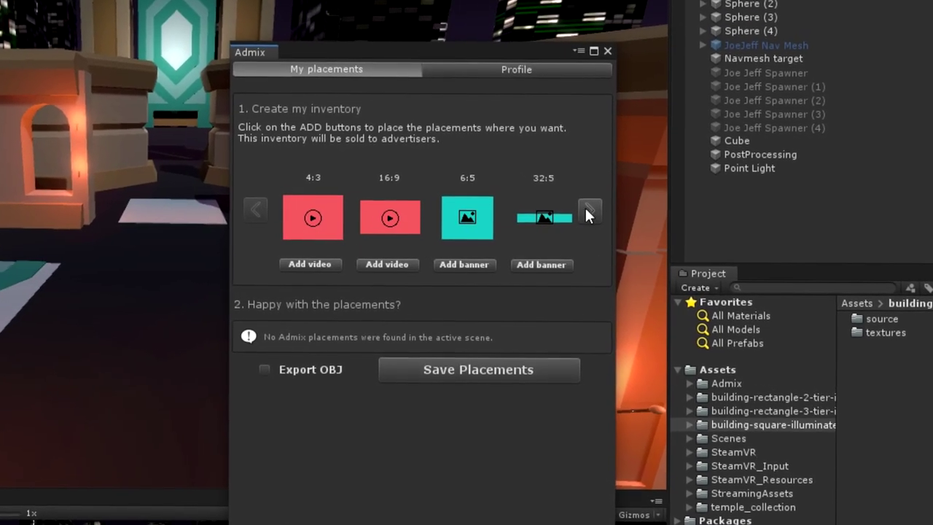
left_click(584, 213)
left_click(583, 213)
left_click(584, 213)
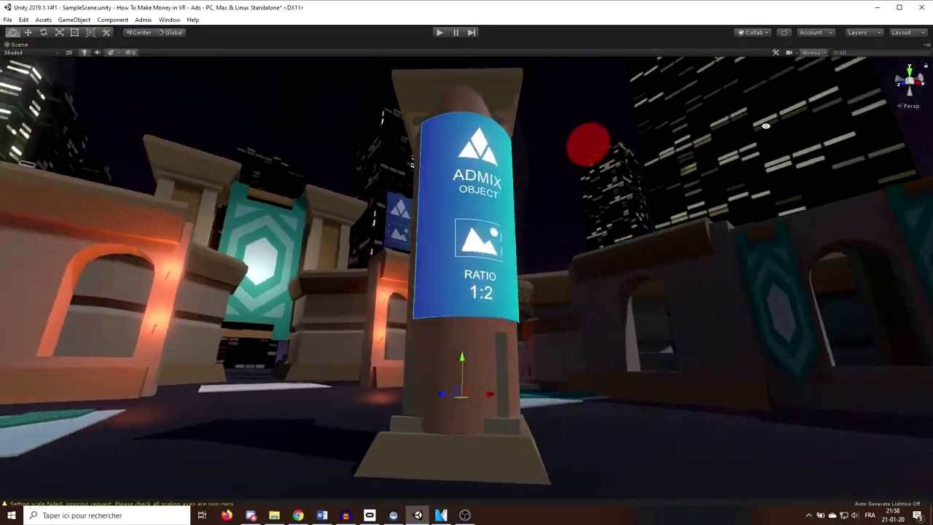
left_click_drag(765, 125, 672, 232, "alt")
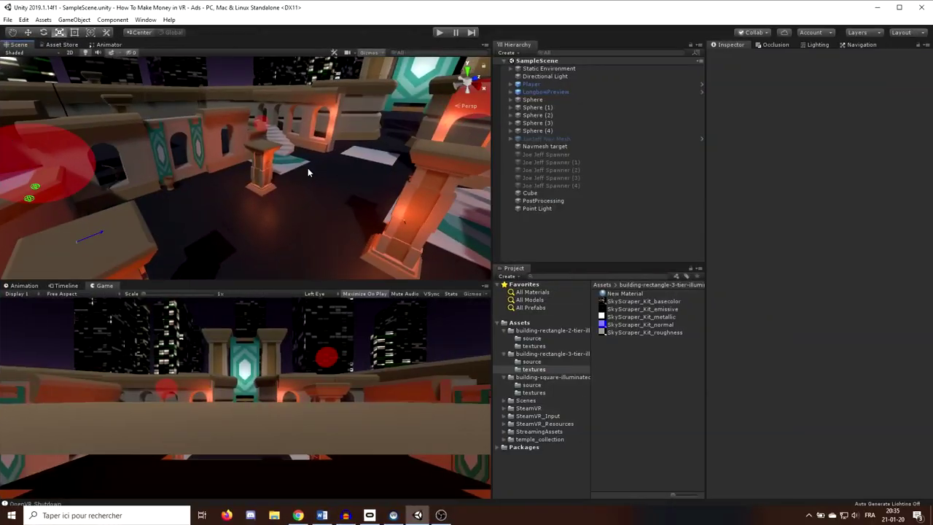
left_click_drag(307, 168, 397, 150, "alt")
Widen the Scene and Game views, preview the scene in Play mode, then switch to the Admix website.
left_click_drag(492, 192, 635, 192)
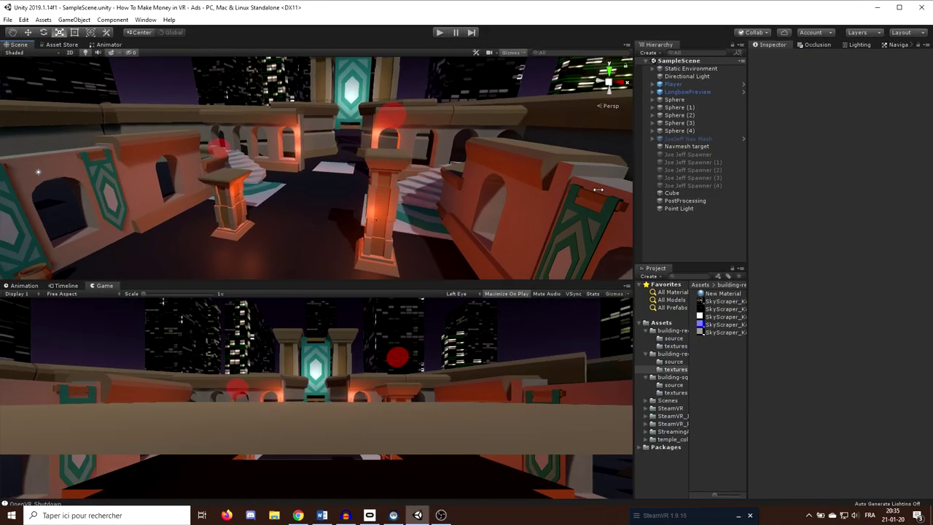
left_click_drag(441, 155, 237, 180, "alt")
left_click(439, 32)
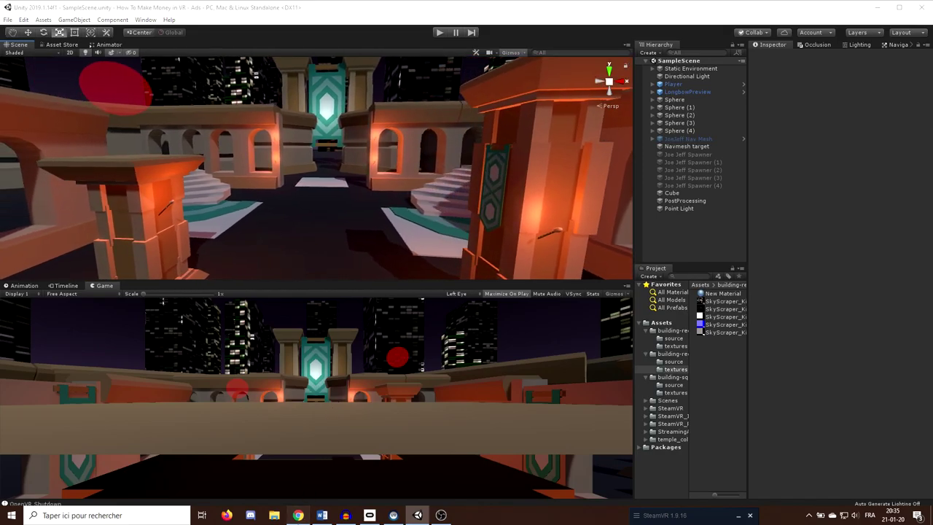
left_click(298, 515)
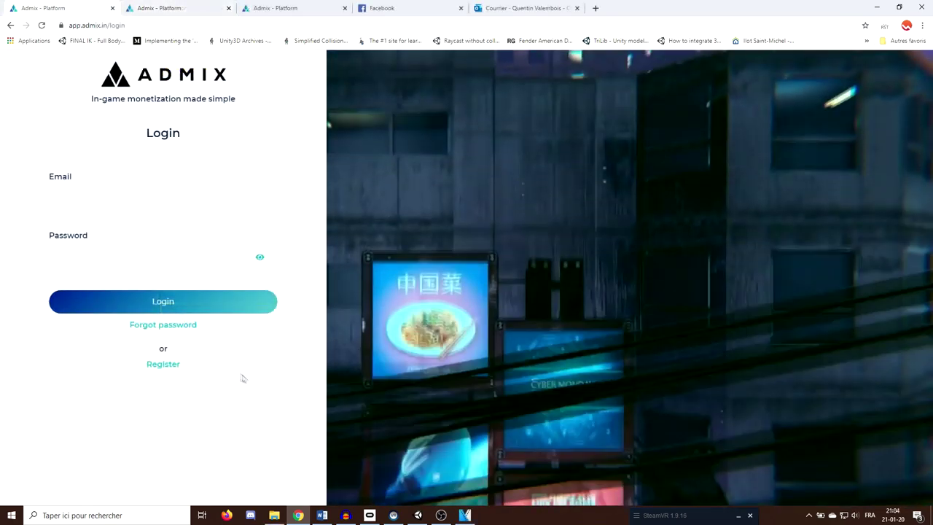
Register an Admix account with a username and e-mail, then download Admix.Unity_Rev.1.8.5.2.unitypackage.
left_click(163, 362)
scroll(144, 219, "down", 1)
type("username")
left_click(144, 208)
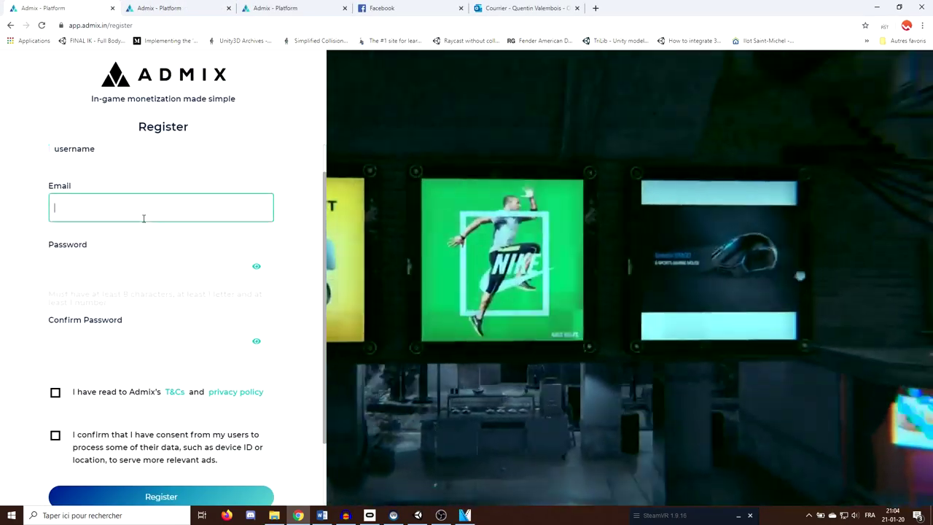
type("email@email.com")
key("Tab")
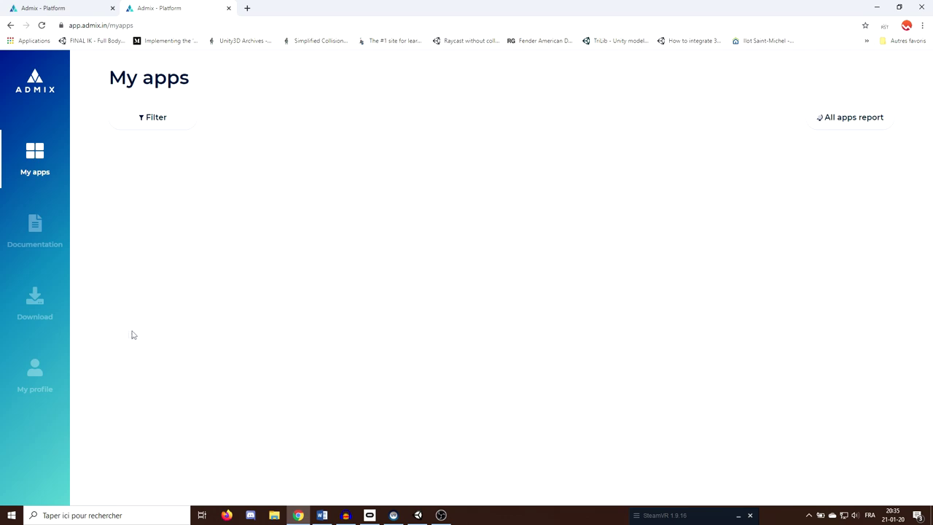
left_click(44, 311)
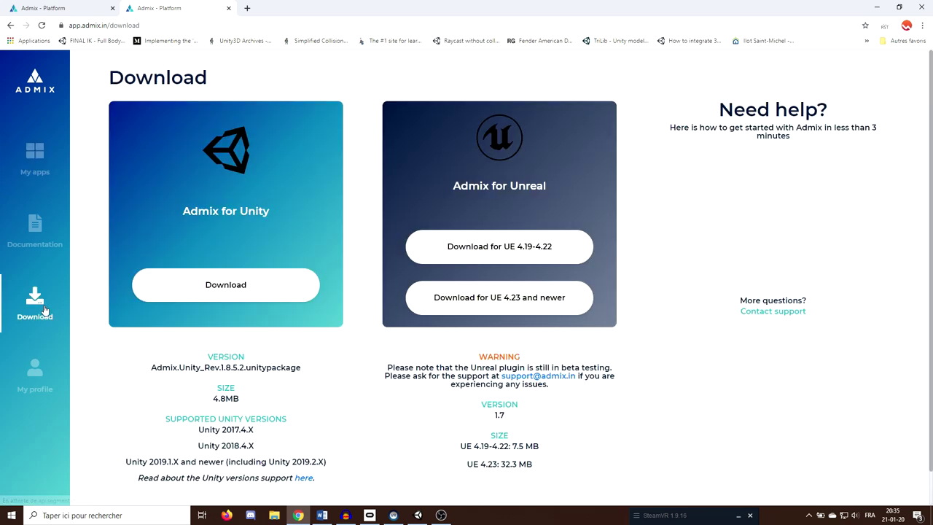
left_click(231, 286)
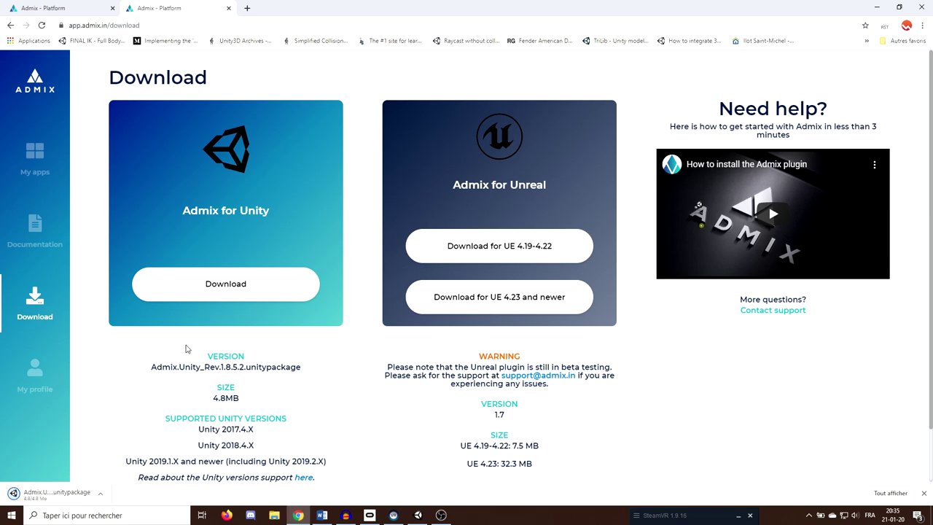
Import all files of the Admix.Unity_Rev.1.8.5.2 package into the project's Assets folder.
left_click_drag(164, 486, 554, 397)
left_click_drag(660, 331, 659, 331)
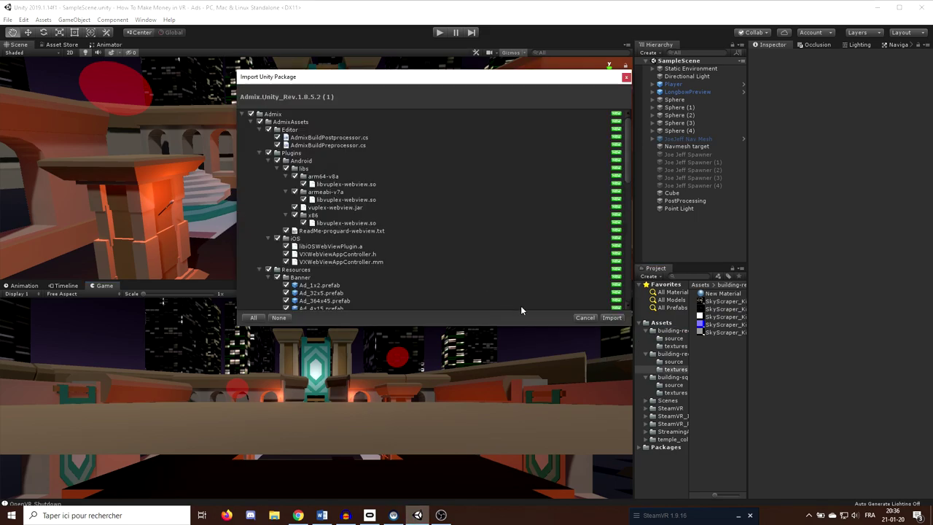
left_click(612, 319)
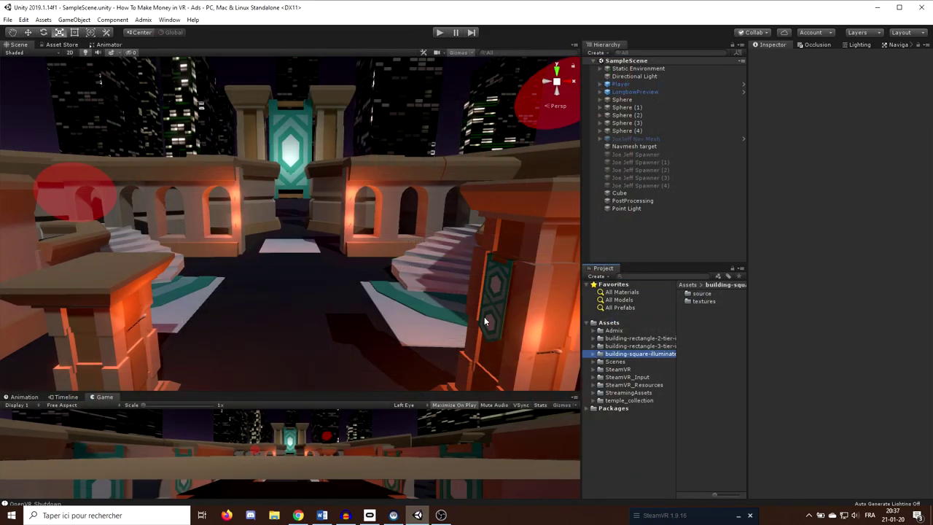
right_click_drag(485, 321, 421, 258)
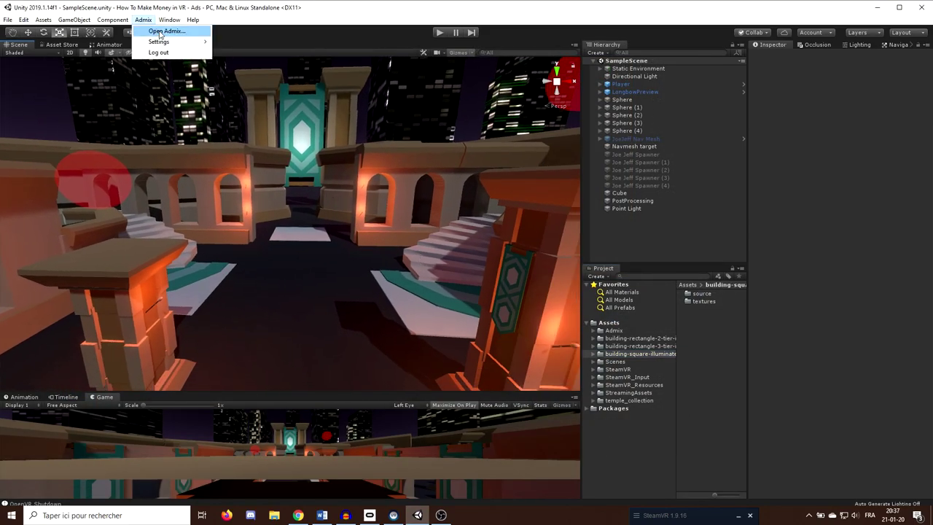
Log in to the Admix account from the Admix window and begin creating the placement inventory.
left_click(151, 33)
left_click_drag(716, 158, 397, 151)
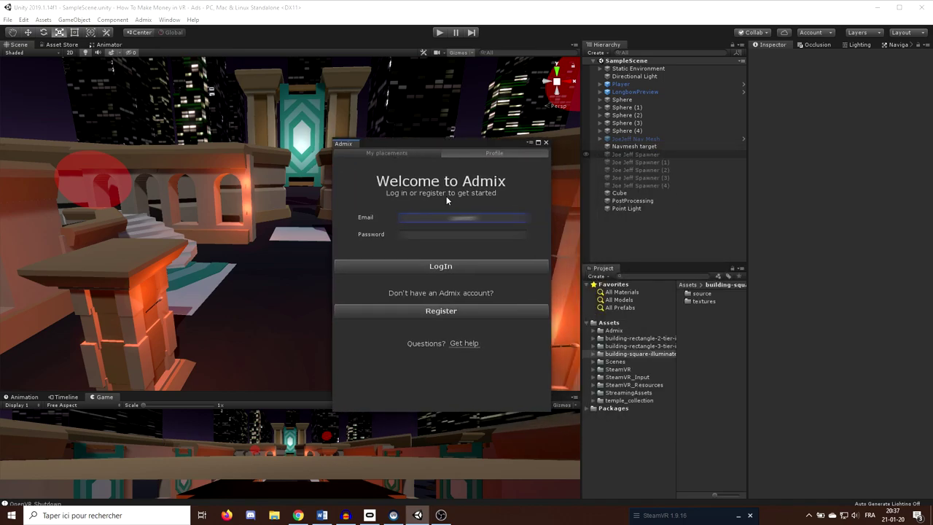
type("@gmail.com")
left_click(459, 266)
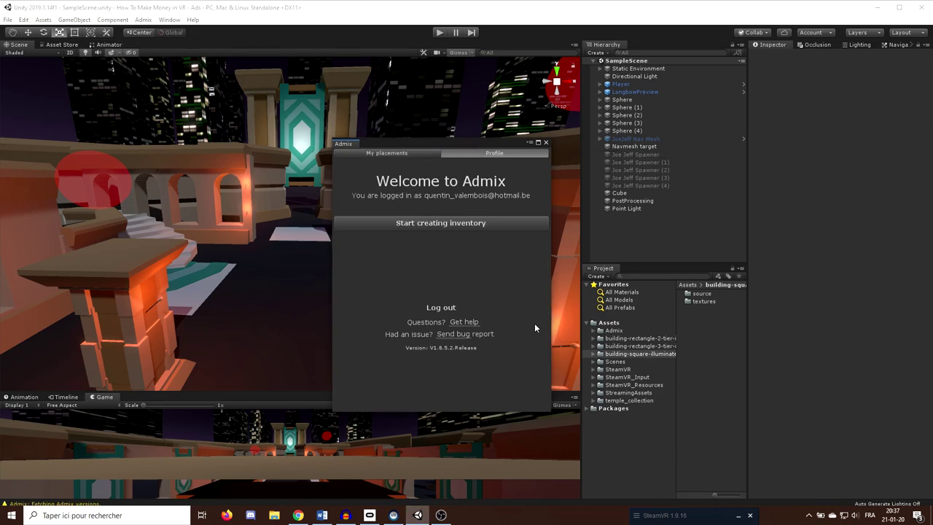
left_click(436, 224)
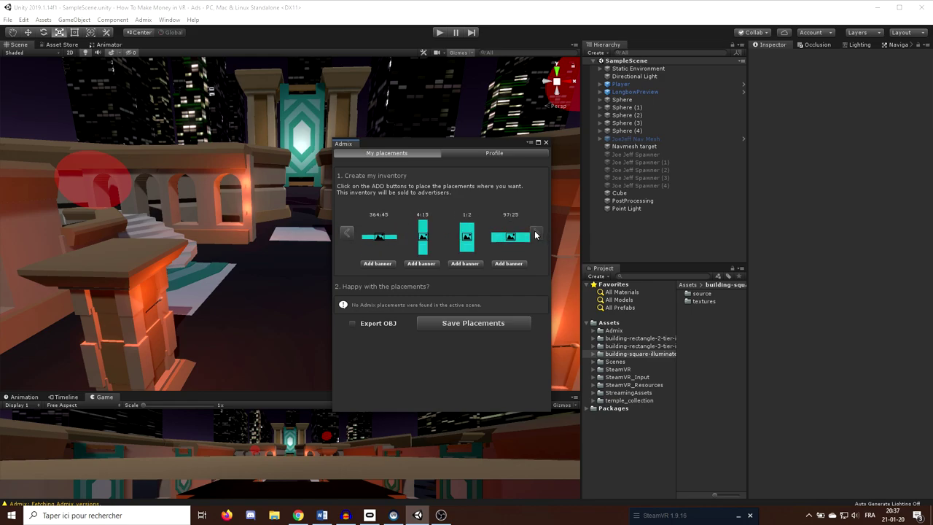
Add a 4:15 Admix banner placement to the scene near the banner wall.
right_click_drag(201, 173, 263, 271)
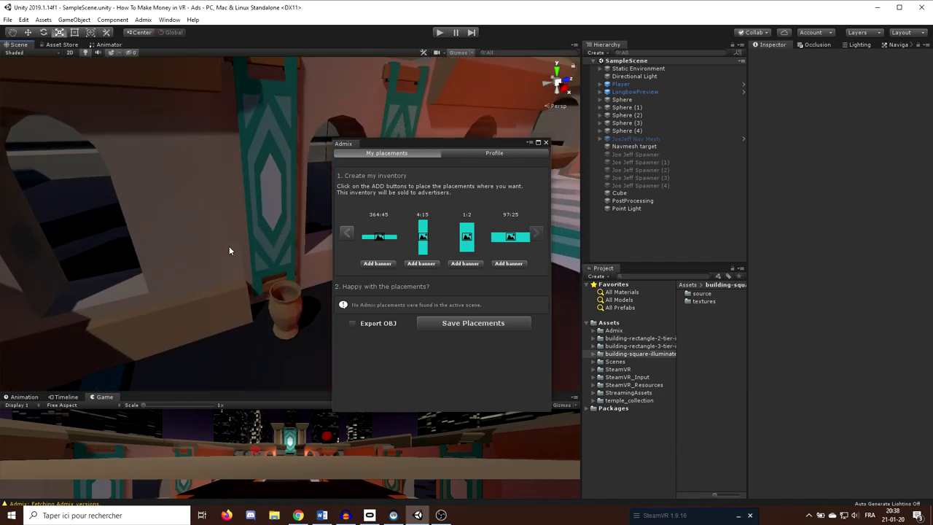
scroll(229, 250, "down", 3)
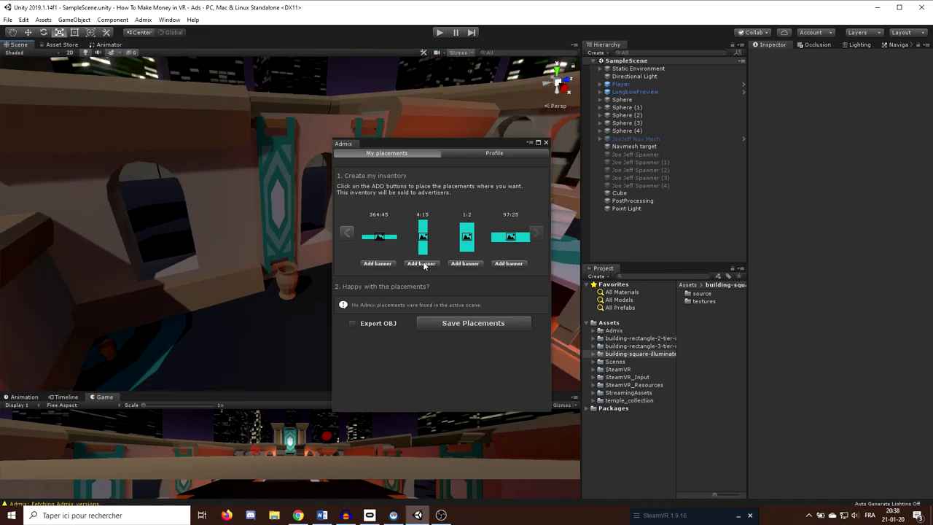
left_click(426, 264)
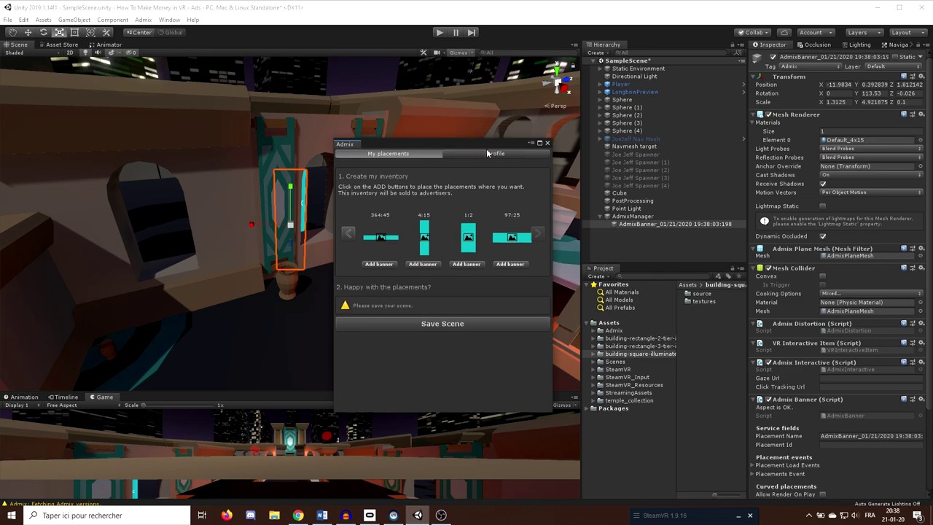
left_click_drag(450, 147, 708, 149)
right_click_drag(234, 219, 291, 237)
Position the 4:15 banner higher and flush against the wall, then fix its aspect ratio.
key("w")
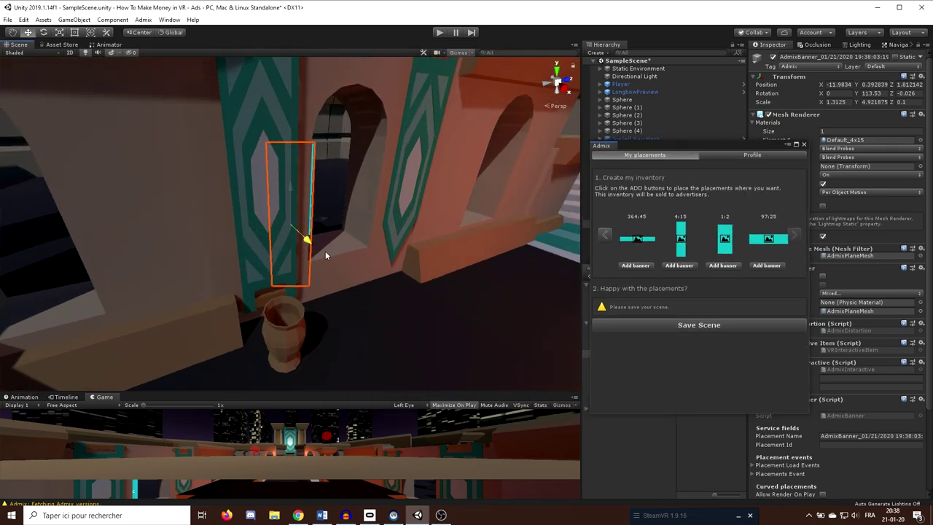
left_click_drag(326, 255, 375, 168)
middle_click_drag(375, 168, 315, 222)
left_click_drag(359, 209, 226, 224)
left_click_drag(665, 142, 481, 486)
left_click(645, 284)
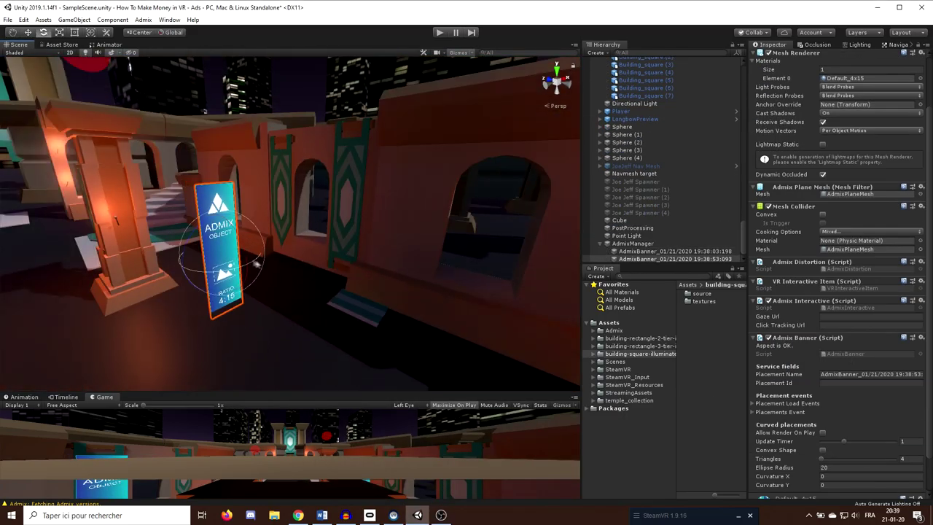
right_click_drag(256, 264, 212, 257)
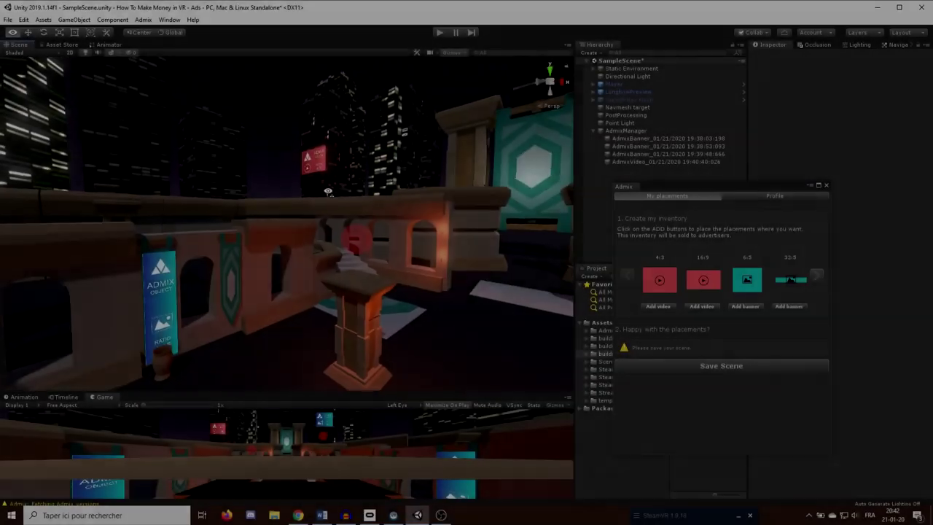
right_click_drag(394, 183, 414, 175)
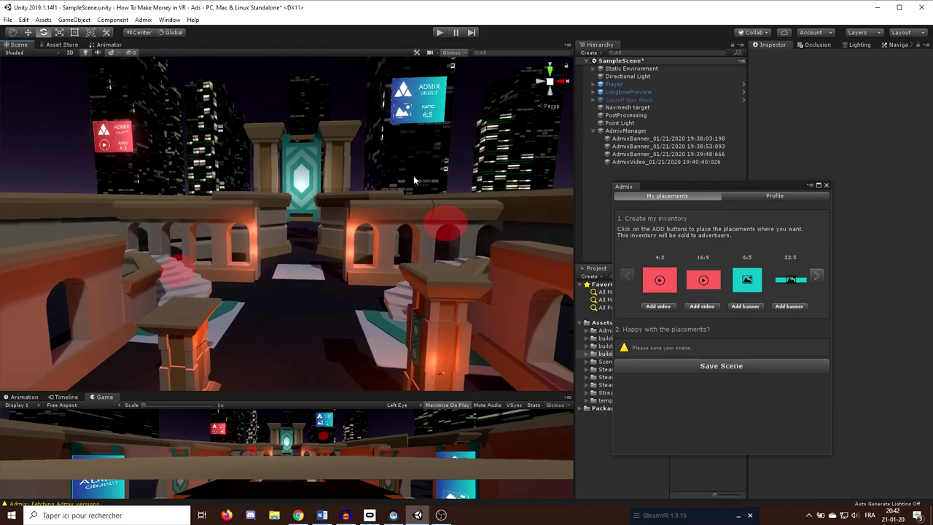
Dock the Admix window beside the Hierarchy and select the 6:5 banner on the tower.
left_click(623, 187)
left_click_drag(653, 55, 632, 45)
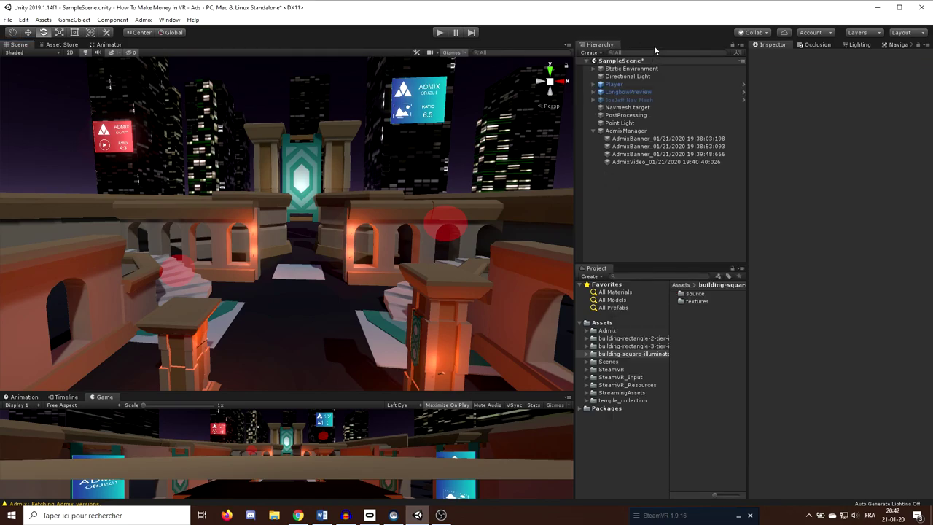
mouse_move(350, 208)
right_mouse_down()
mouse_move(342, 195)
mouse_move(481, 148)
mouse_move(490, 117)
mouse_move(413, 158)
mouse_move(342, 215)
right_mouse_up()
scroll(491, 116, "down", 3)
key("w")
scroll(452, 137, "up", 2)
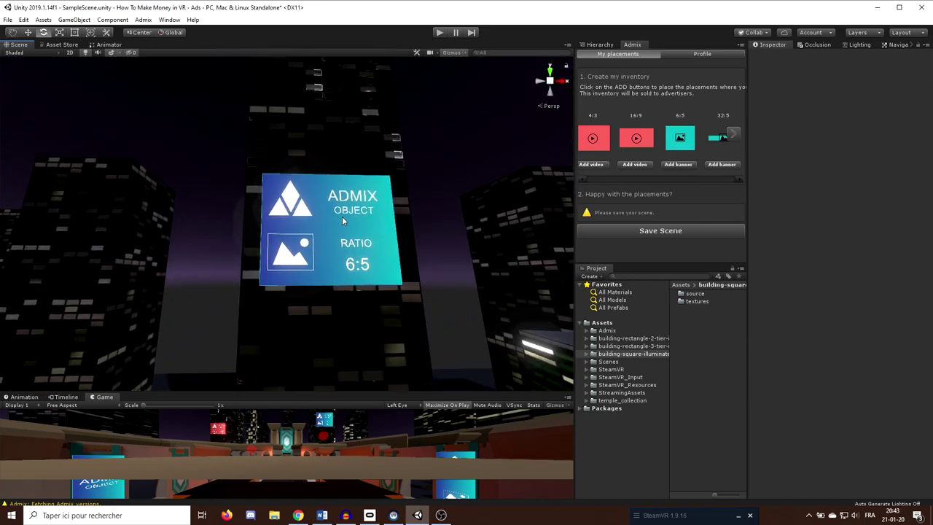
left_click(337, 239)
Curve the 6:5 banner with Curvature X 5.44 and Curvature Y 4.56.
left_click(599, 45)
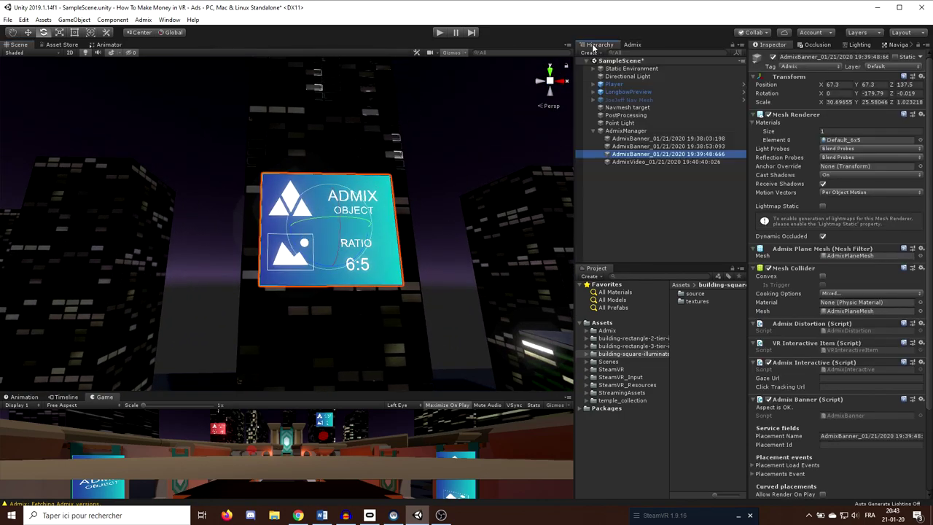
scroll(827, 327, "down", 6)
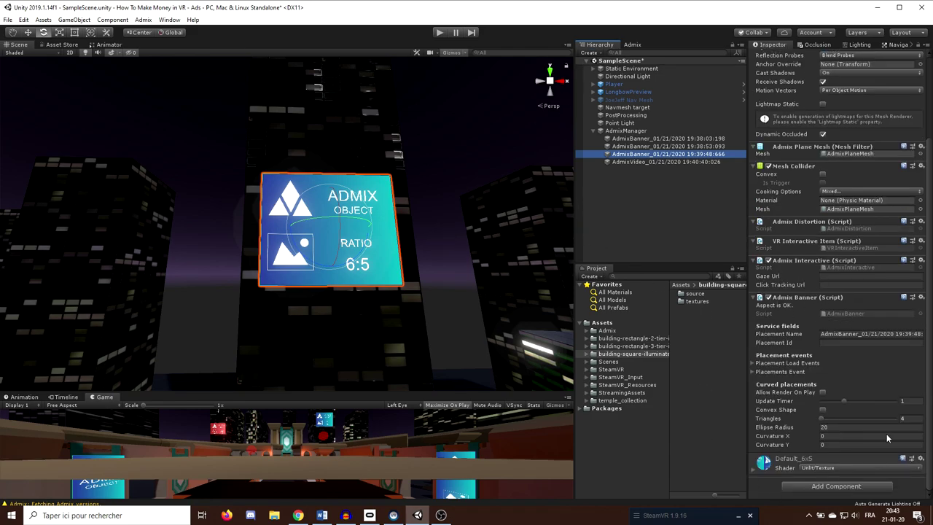
scroll(470, 229, "up", 3)
middle_click_drag(459, 226, 391, 202)
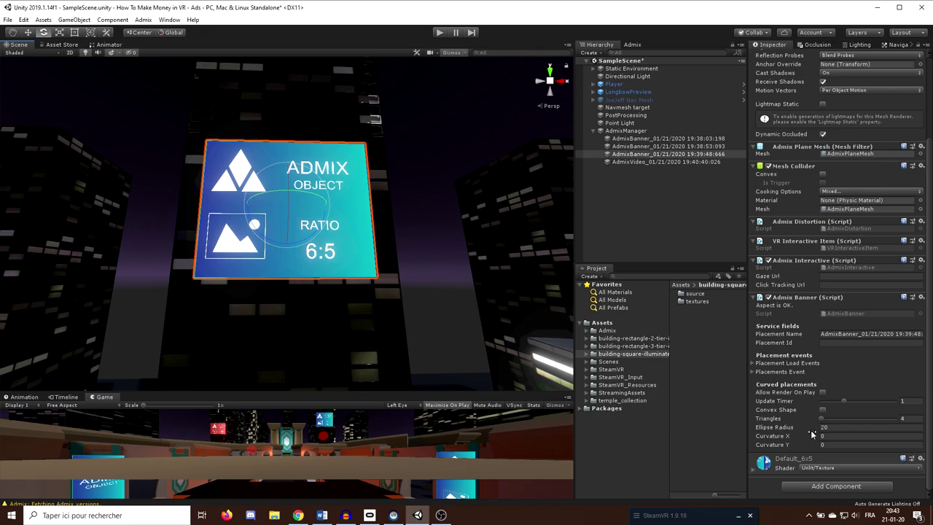
left_click_drag(801, 439, 878, 425)
scroll(382, 244, "up", 2)
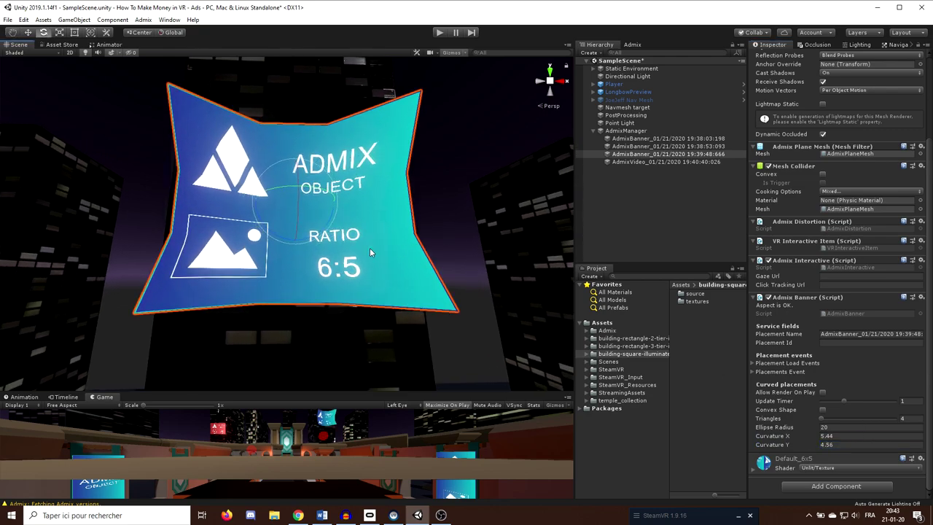
left_click_drag(467, 195, 414, 218, "alt")
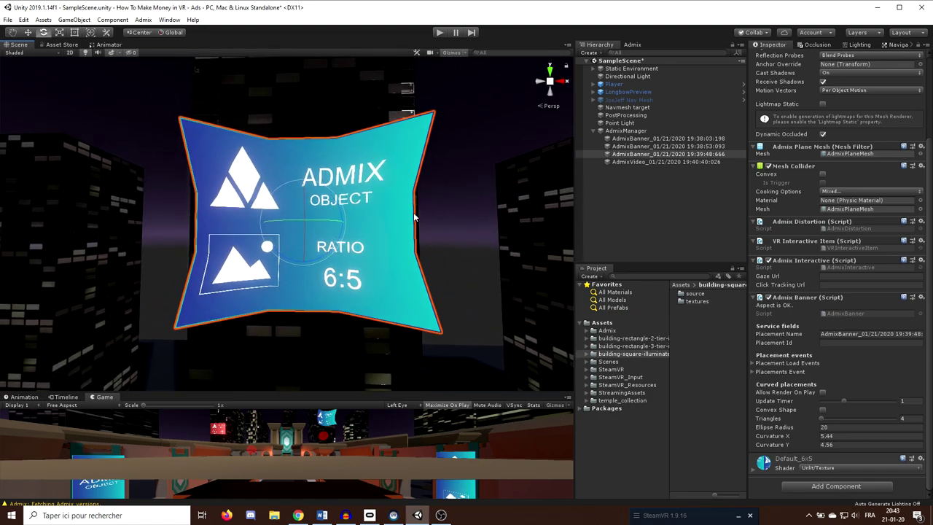
left_click(43, 54)
Show the scene as Shaded Wireframe and raise the 6:5 banner's Triangles to 10.
left_click(30, 84)
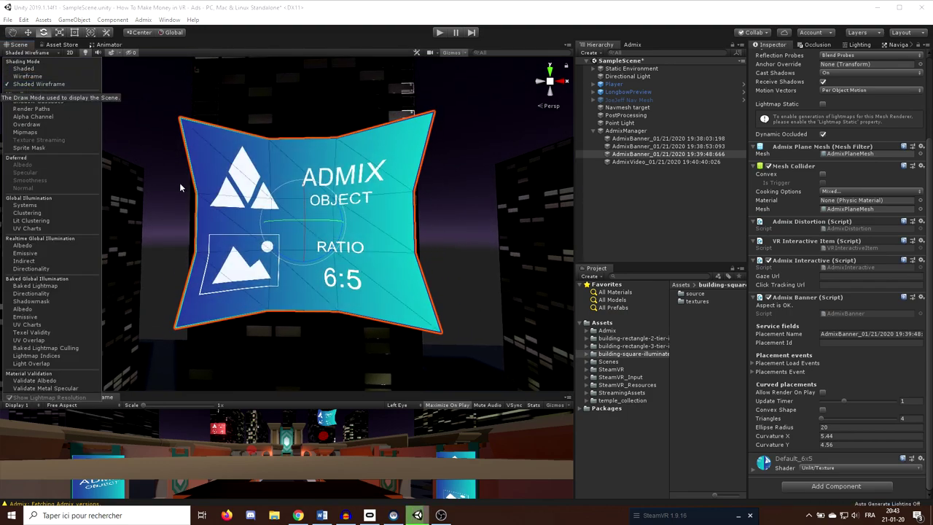
left_click_drag(179, 182, 297, 223, "alt")
right_click_drag(298, 223, 342, 258, "alt")
left_click_drag(342, 258, 433, 271, "alt")
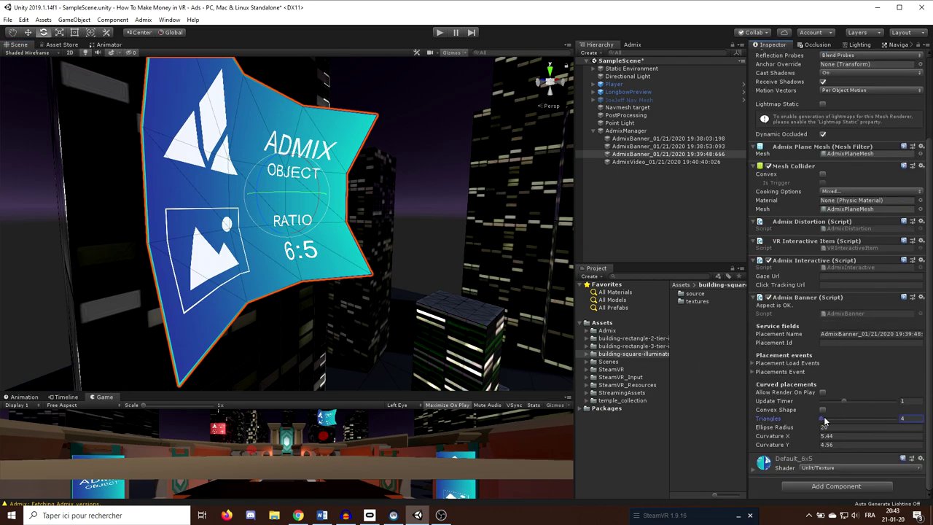
mouse_move(824, 420)
left_mouse_down()
mouse_move(859, 421)
mouse_move(840, 424)
left_mouse_up()
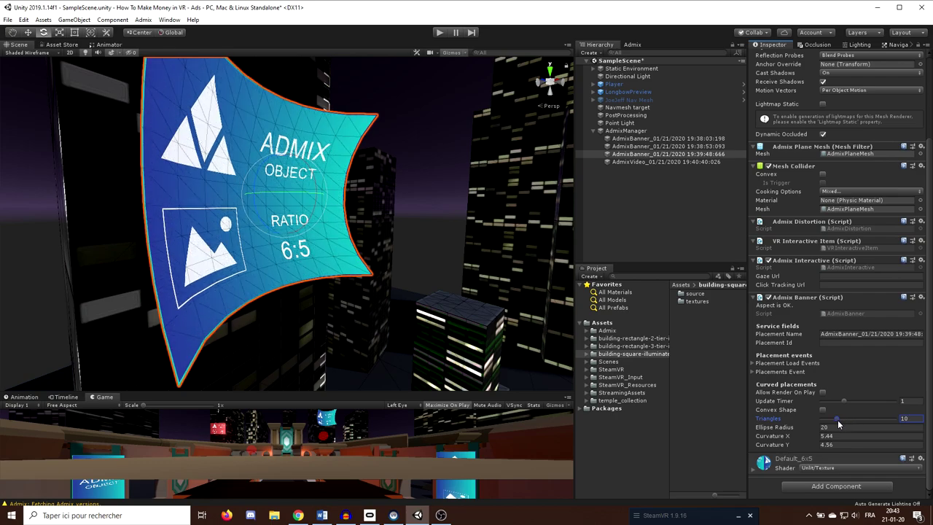
Make the 6:5 banner convex with Ellipse Radius 27.83 and slide it left along the building.
left_click_drag(423, 250, 822, 413, "alt")
left_click(823, 410)
left_click(823, 410)
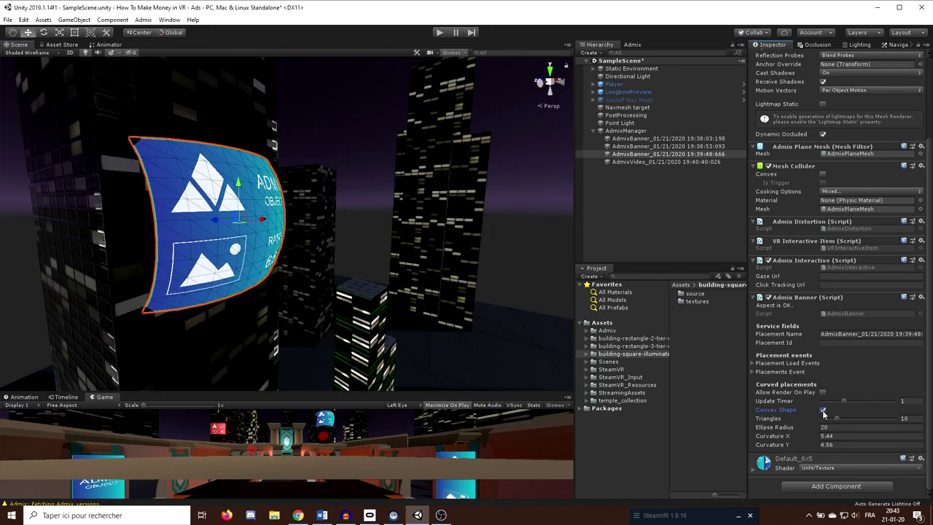
left_click(823, 411)
left_click(823, 411)
left_click_drag(757, 429, 807, 428)
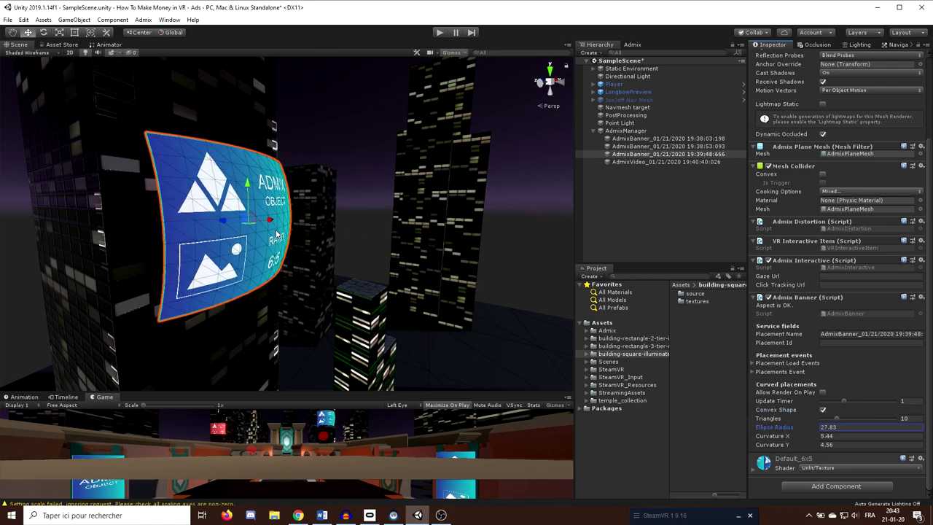
left_click_drag(227, 226, 210, 220)
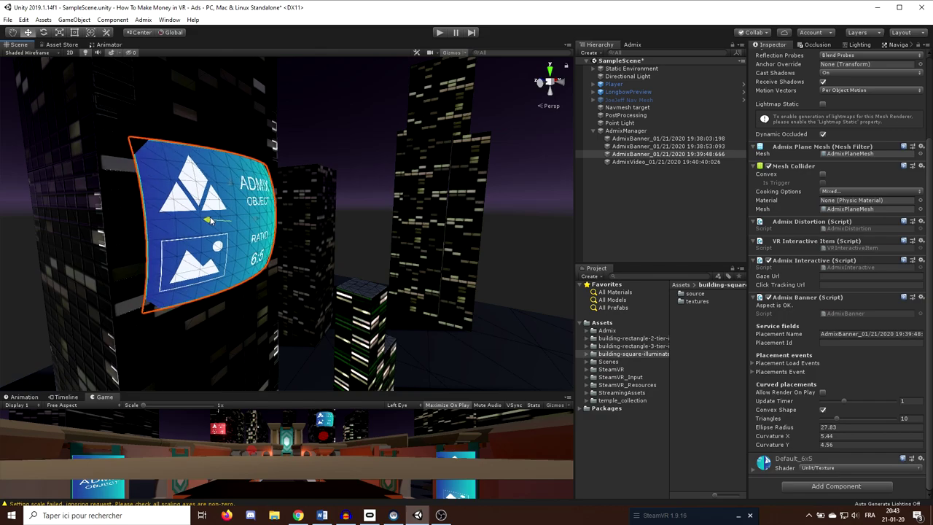
scroll(337, 218, "down", 2)
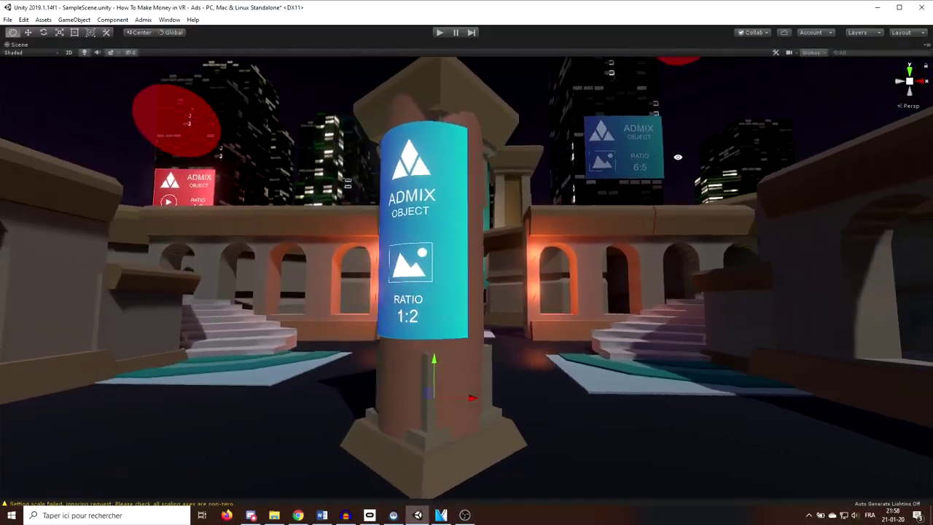
left_click_drag(802, 146, 897, 219, "alt")
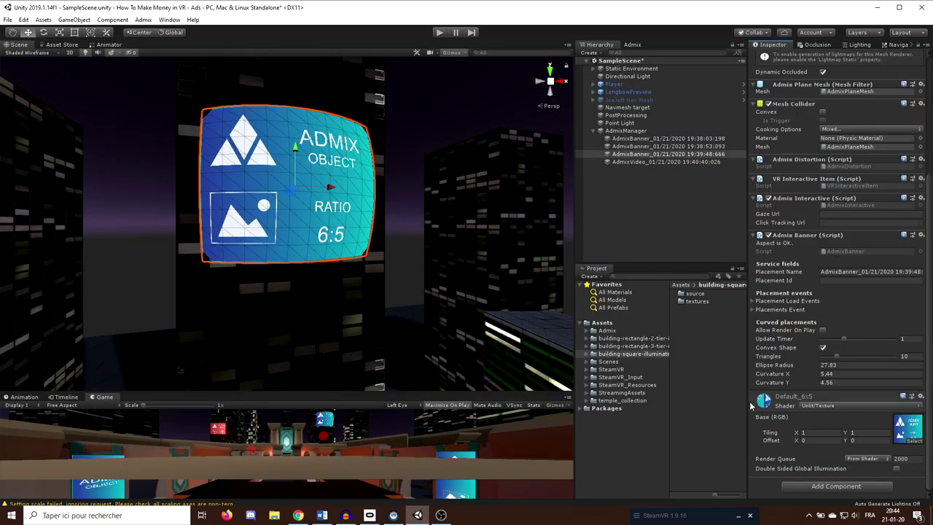
Switch the 6:5 banner material to the Standard shader with metallic 0.671 and smoothness 0.448.
scroll(382, 249, "up", 3)
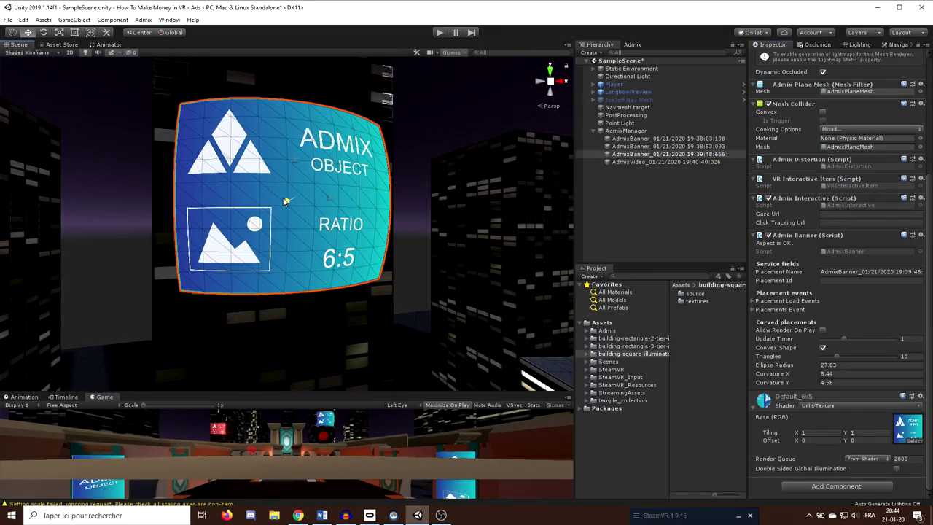
left_click(824, 405)
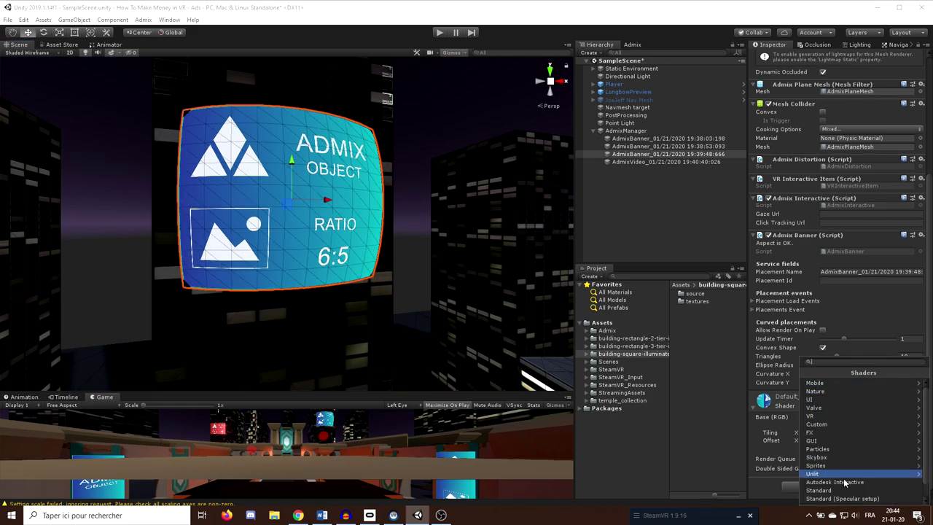
left_click(825, 475)
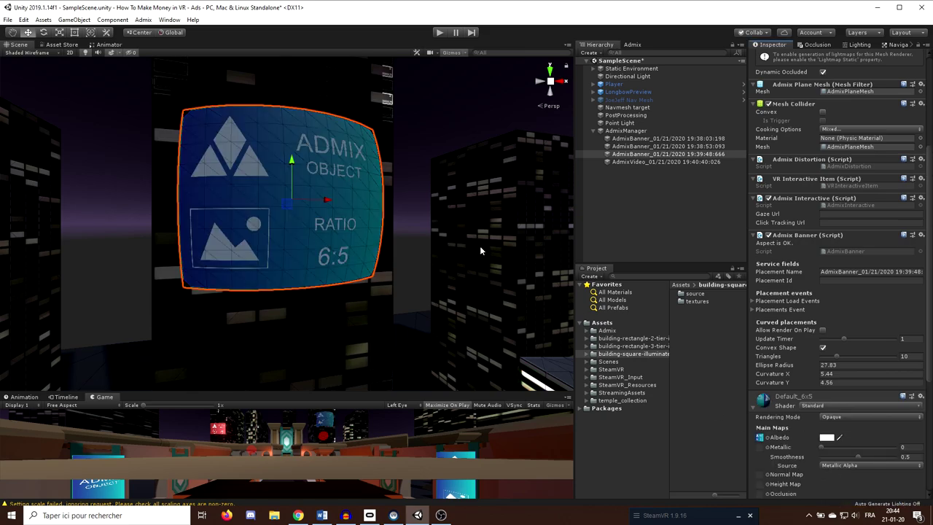
scroll(892, 290, "down", 6)
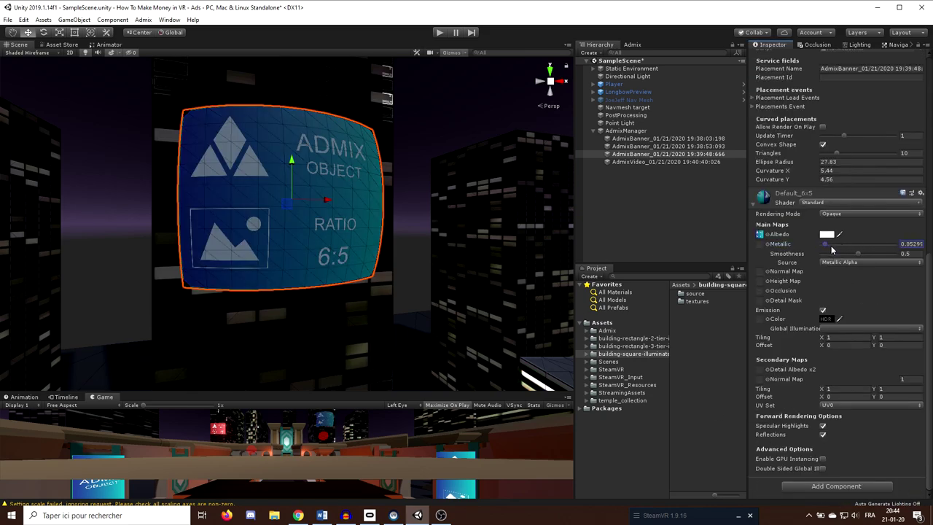
mouse_move(875, 250)
left_mouse_down()
mouse_move(805, 255)
mouse_move(856, 264)
left_mouse_up()
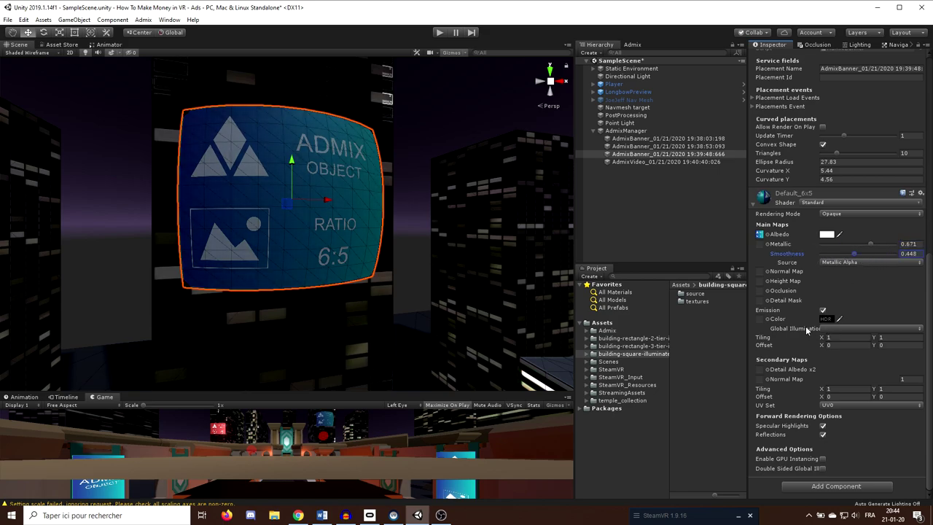
Give the material a dark grey emission colour and apply the brickwork normal map to the 4:15 banner.
left_click(826, 318)
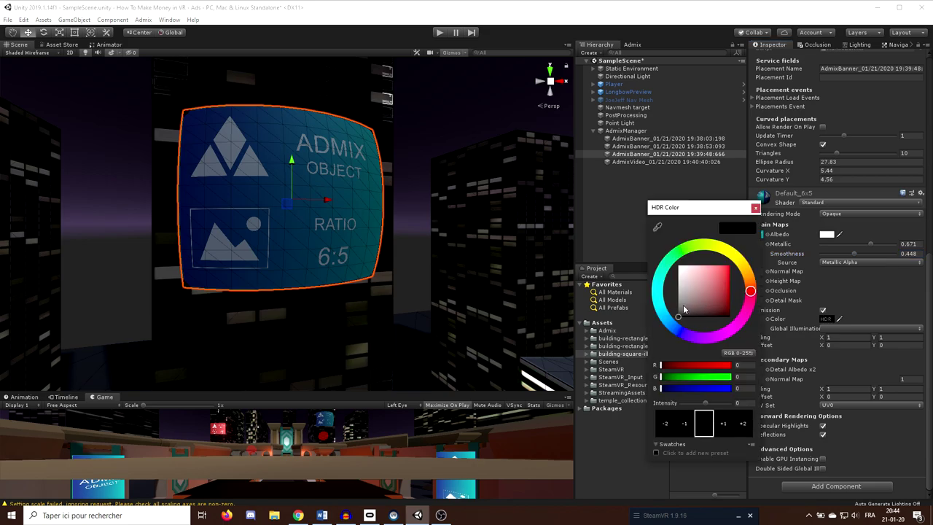
mouse_move(683, 304)
left_mouse_down()
mouse_move(681, 286)
mouse_move(672, 309)
left_mouse_up()
left_click(755, 209)
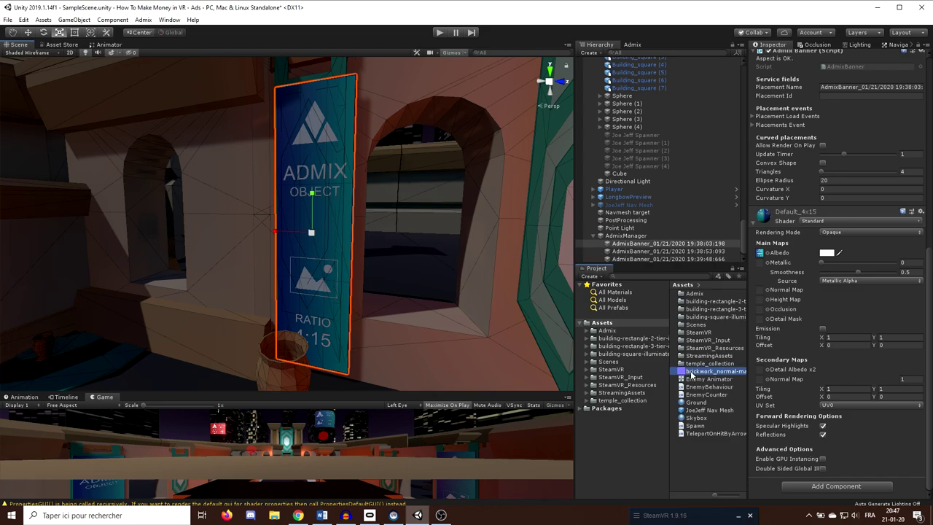
left_click_drag(693, 376, 765, 291)
Orbit around the 4:15 banner and float the Admix placement panel over the scene.
scroll(361, 254, "up", 4)
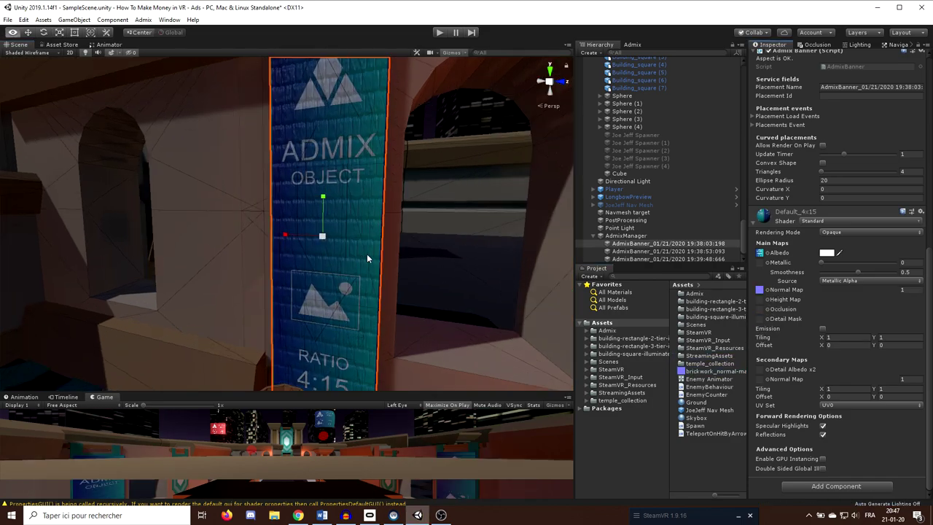
right_click_drag(418, 233, 540, 277)
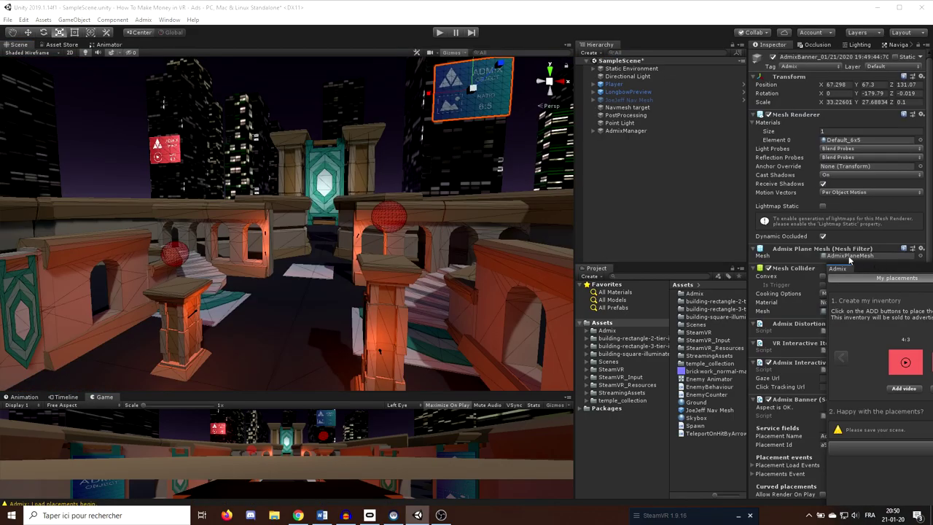
left_click_drag(849, 261, 353, 151)
Save the scene's ad placements to Admix and move the placements window aside.
left_click(418, 330)
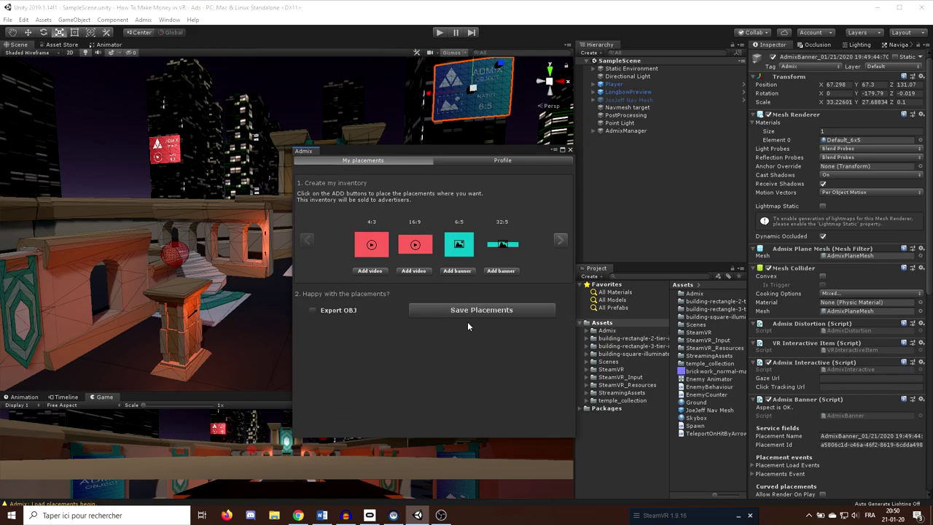
left_click(468, 310)
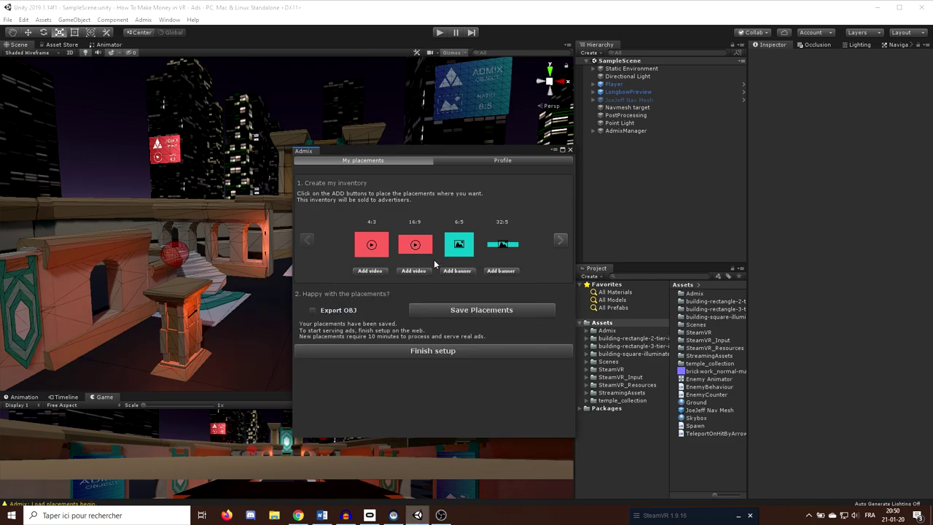
left_click_drag(410, 150, 437, 132)
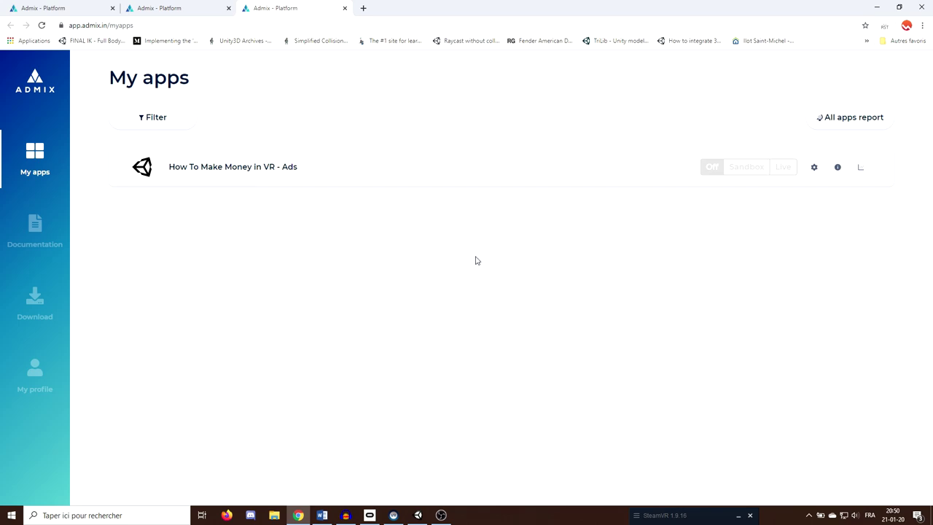
Categorise the app's first banner placement as Society with sub category Marriage, then view its info page.
left_click(814, 168)
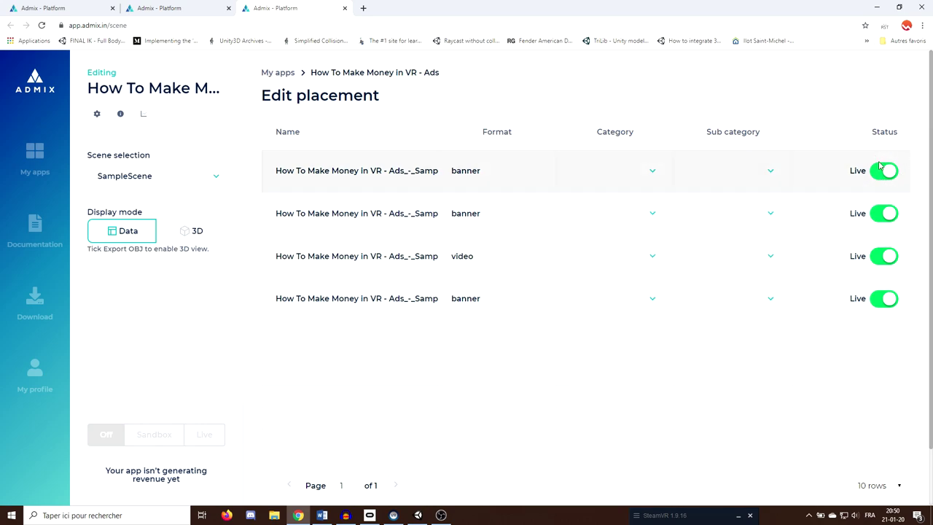
left_click(651, 173)
scroll(623, 277, "down", 3)
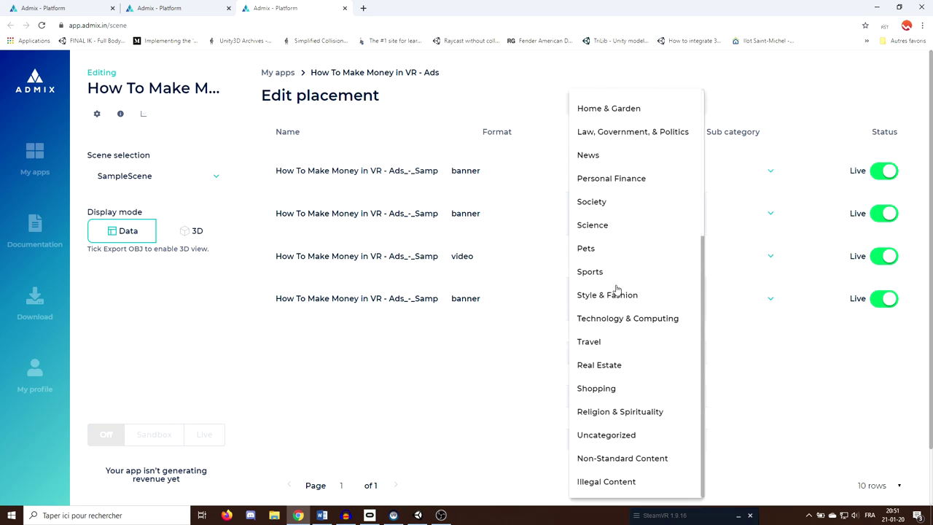
left_click(611, 204)
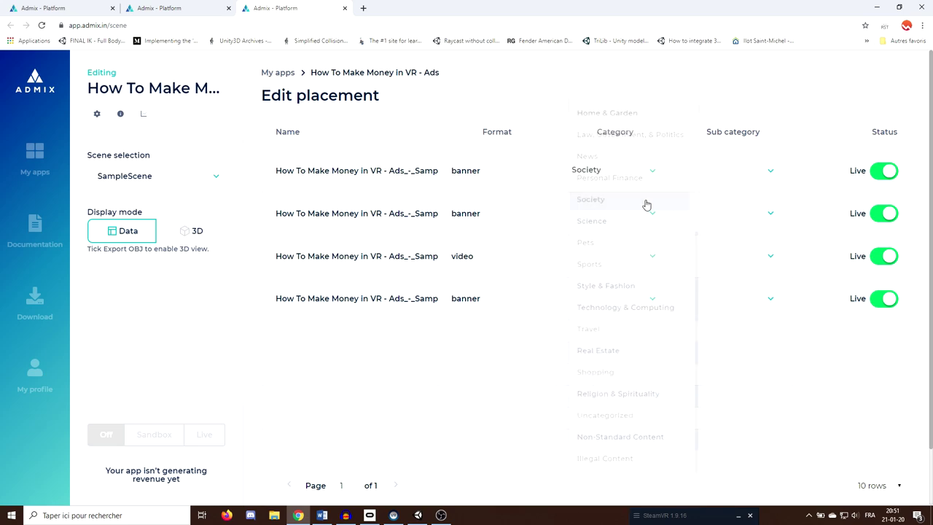
left_click(769, 174)
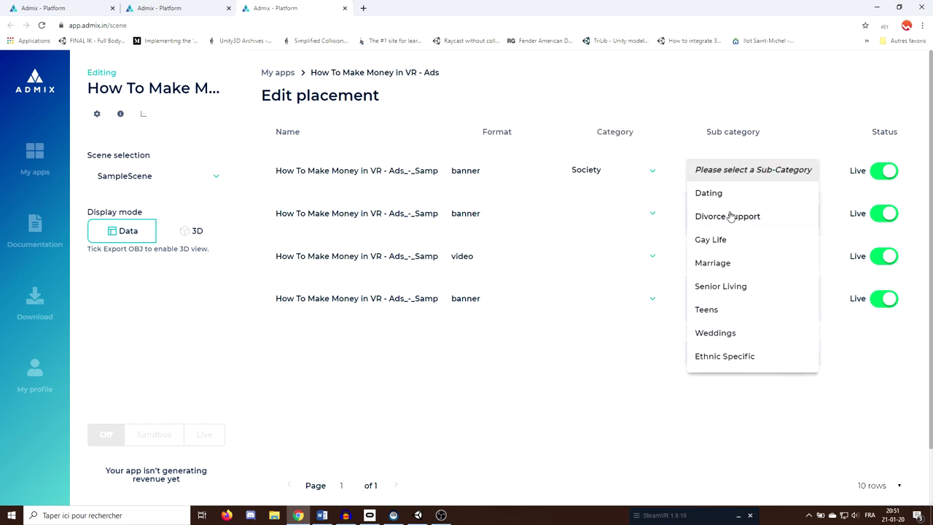
left_click(729, 266)
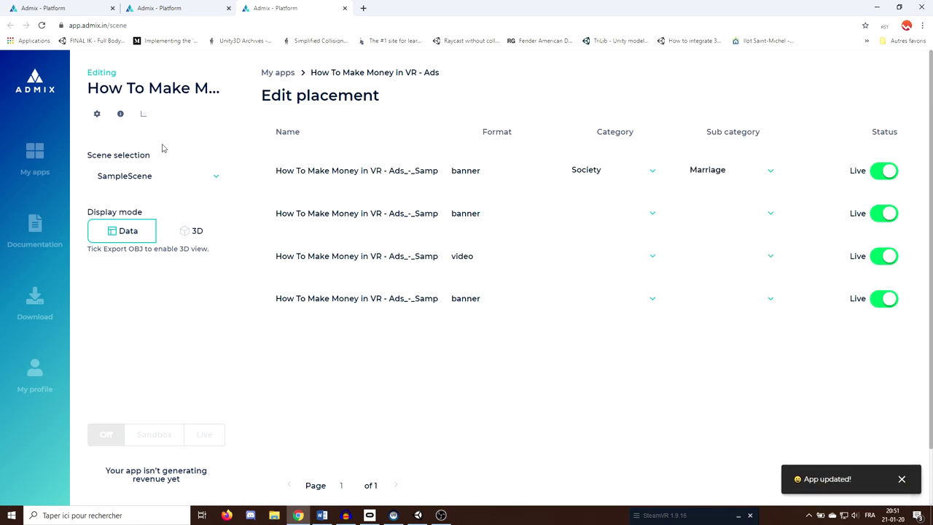
left_click(121, 115)
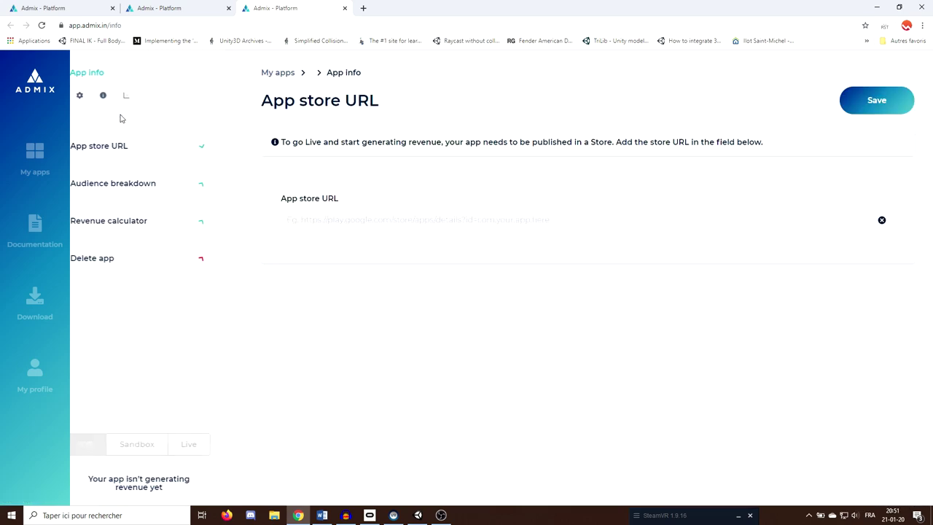
Review the app's App store URL field and the Audience breakdown form.
left_click(328, 221)
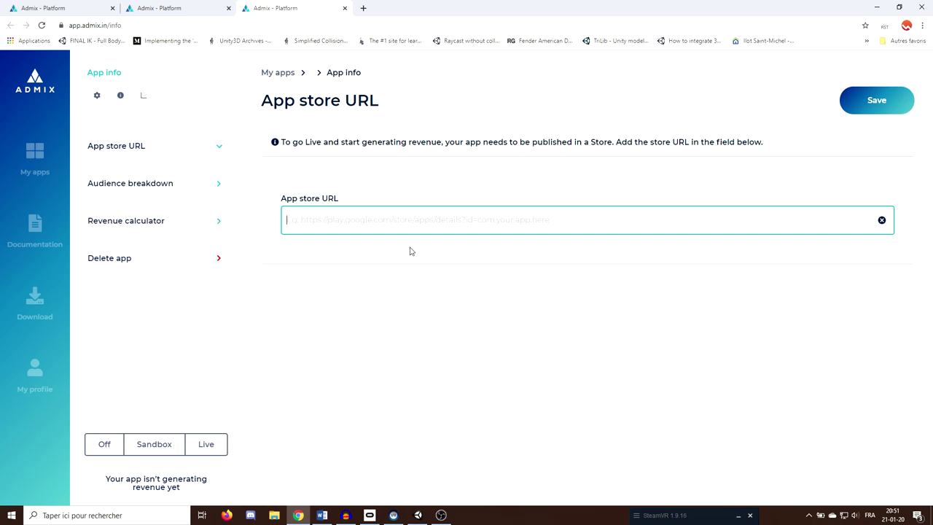
left_click(187, 204)
scroll(469, 184, "down", 1)
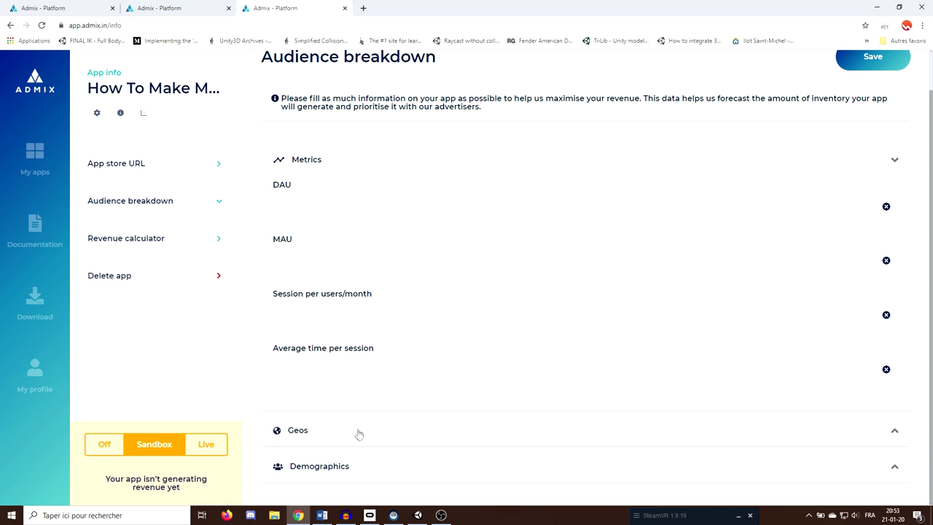
scroll(447, 395, "down", 3)
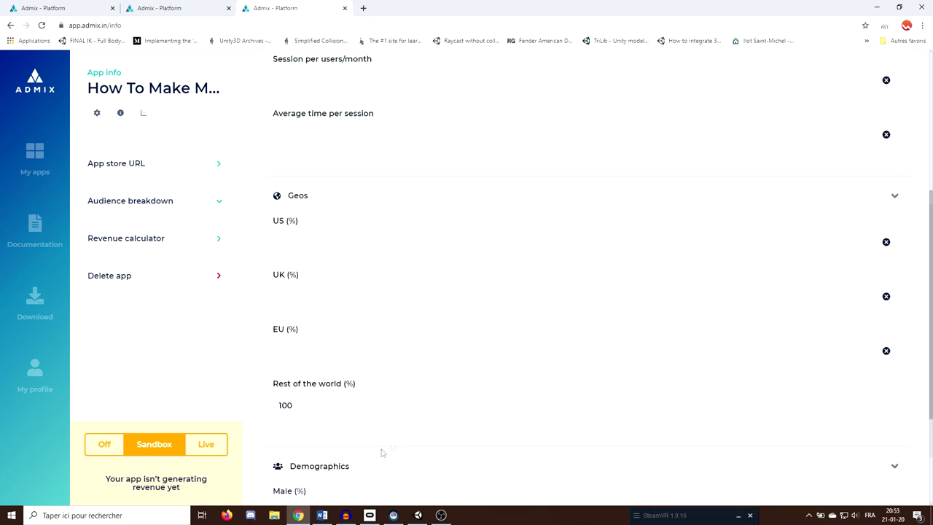
scroll(368, 460, "down", 5)
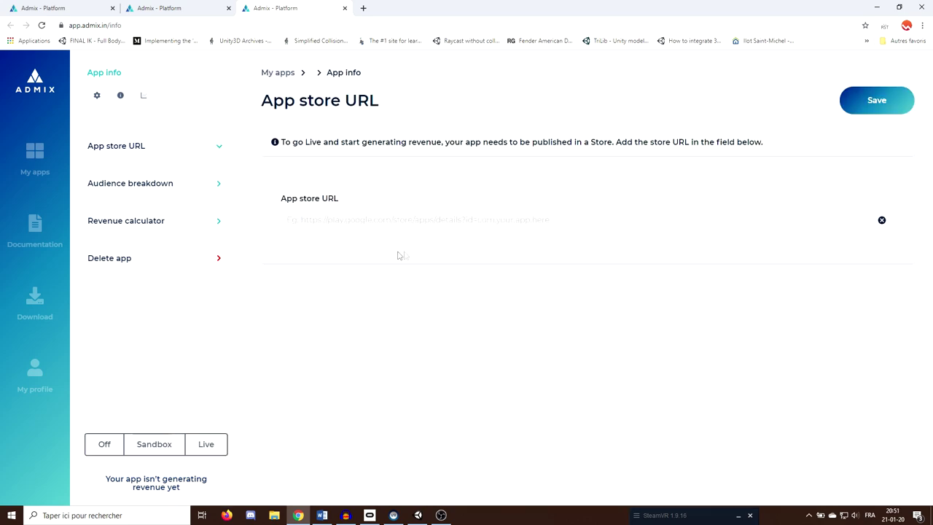
Switch the How To Make Money in VR - Ads app to Sandbox mode from My apps, then return to Unity.
left_click(278, 73)
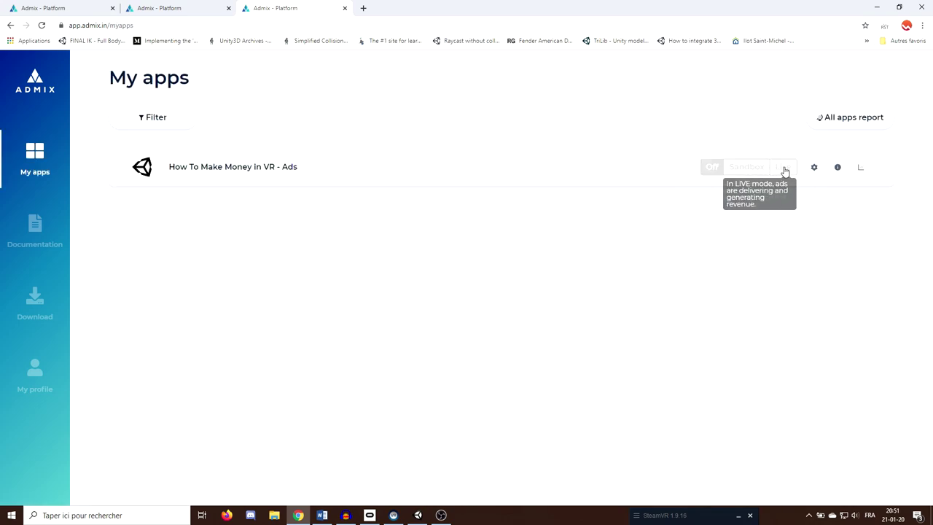
mouse_move(752, 172)
left_click(751, 172)
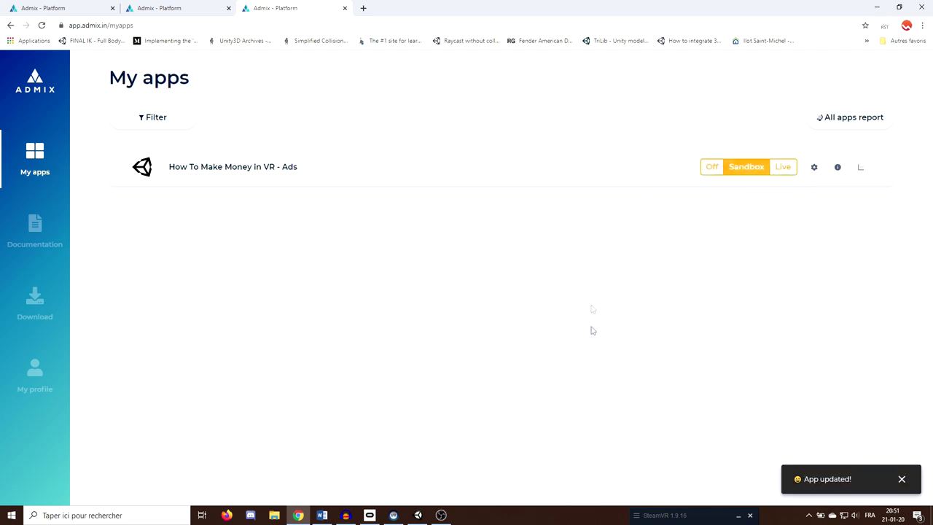
left_click(421, 515)
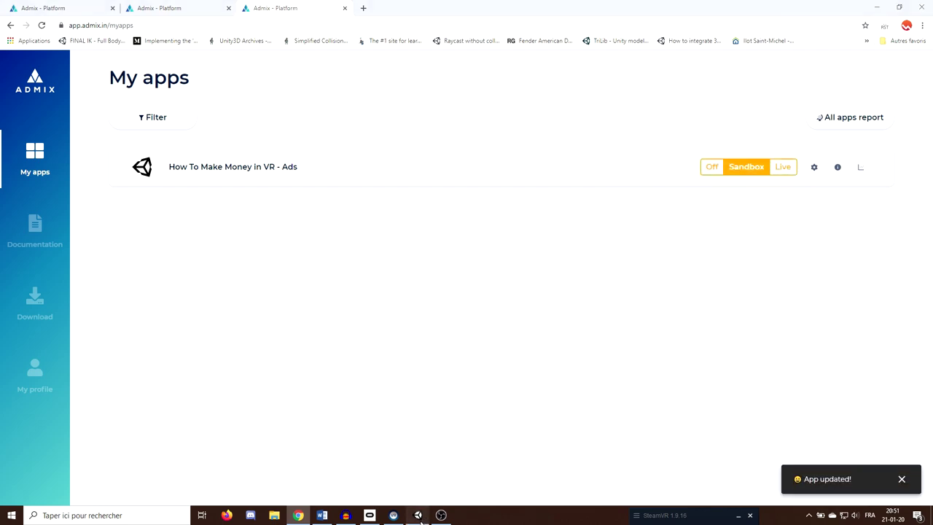
Set Admix Application Mode to Force Sandbox, then run the scene in Play mode and orbit the view.
left_click(597, 132)
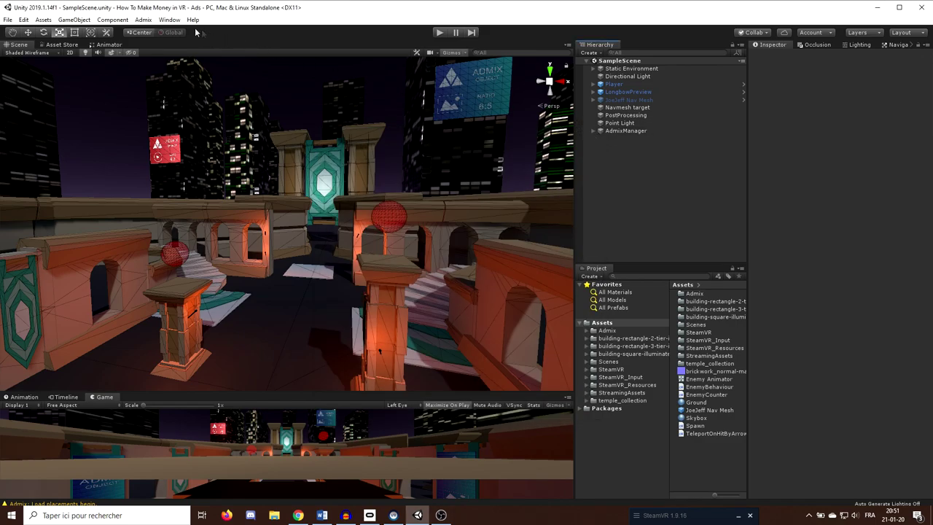
left_click(143, 20)
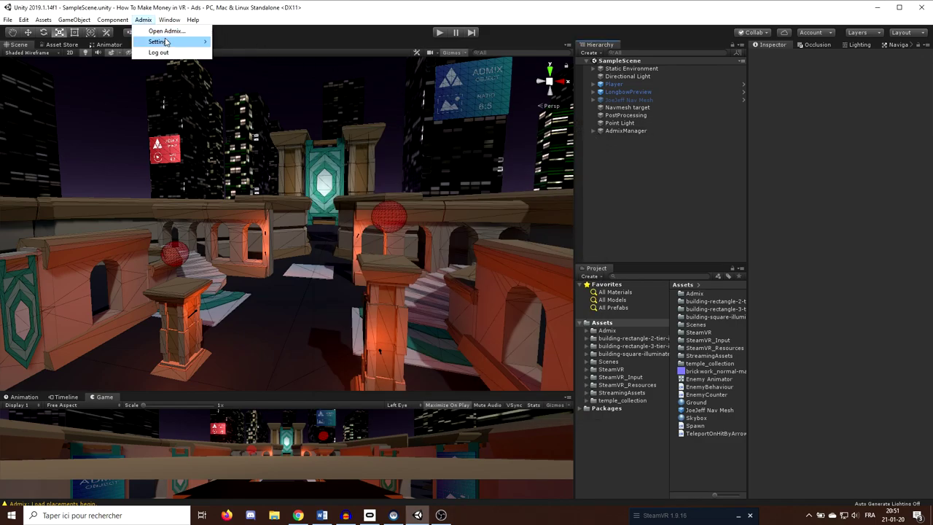
mouse_move(165, 41)
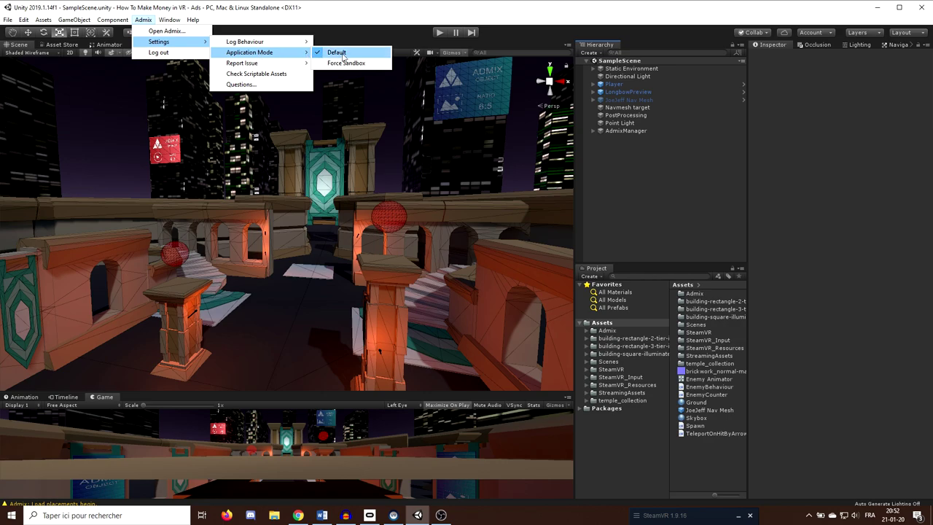
left_click(355, 64)
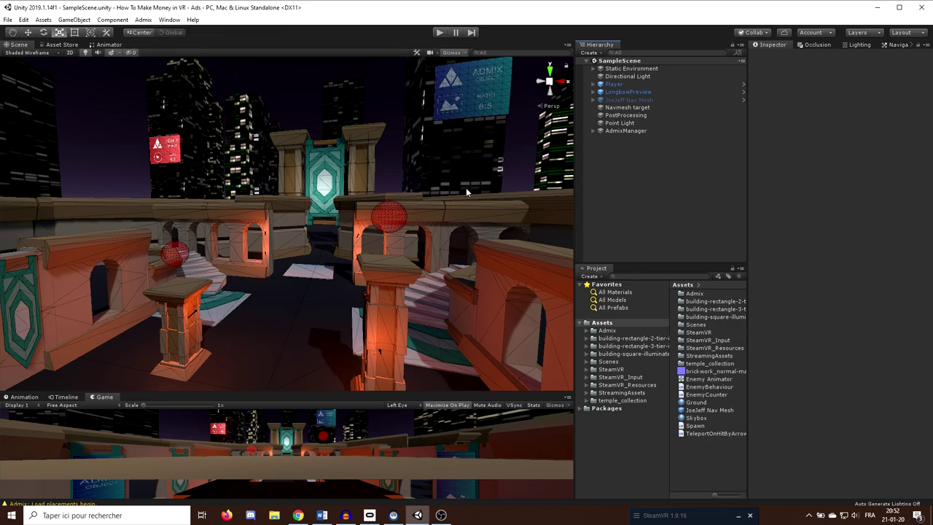
key("ctrl+p")
left_click_drag(336, 183, 394, 236, "alt")
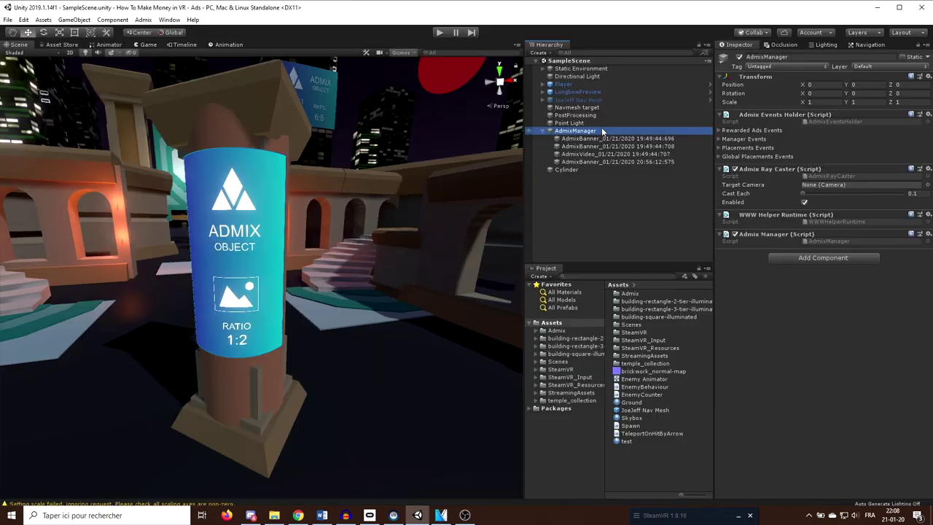
Expand AdmixManager's Rewarded Ads Events, Reward Step and Reward sections in the Inspector.
left_click(718, 130)
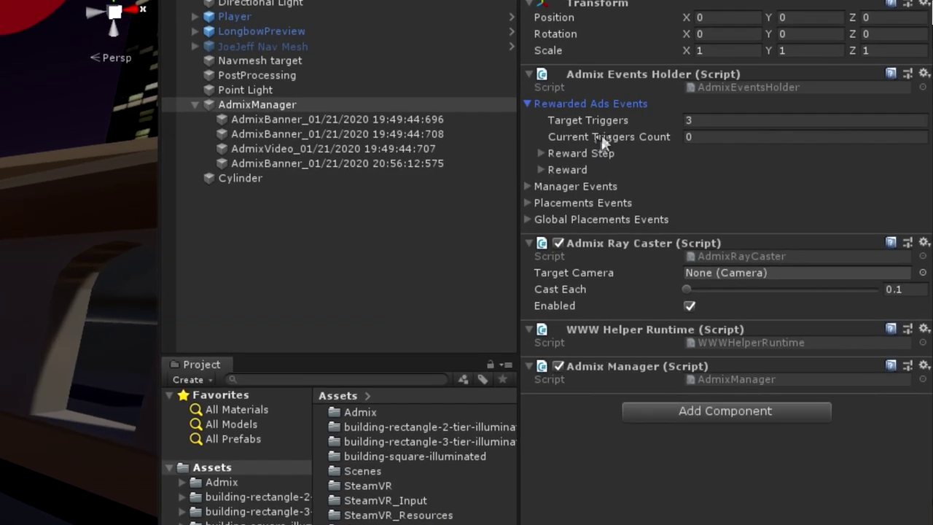
left_click(540, 154)
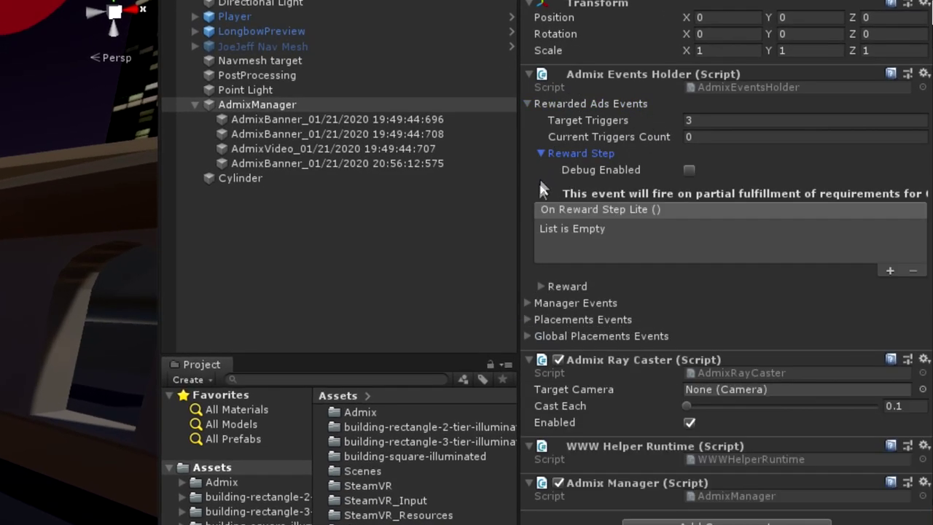
left_click(541, 287)
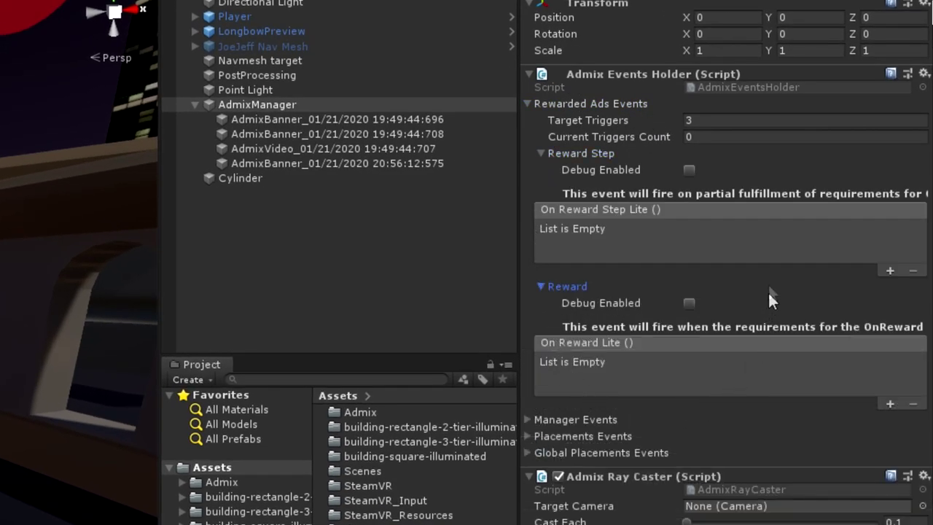